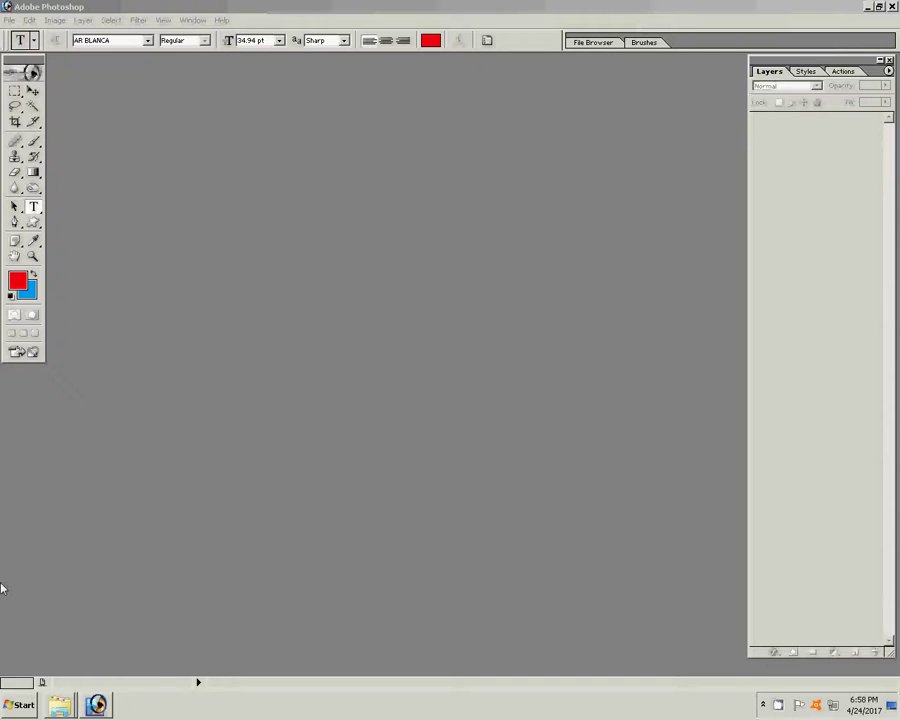
Step: Open DSC_0101.JPG from NIKON D40X (L:) DCIM\104ND40X in Photoshop by dragging it from Explorer
left_click(20, 705)
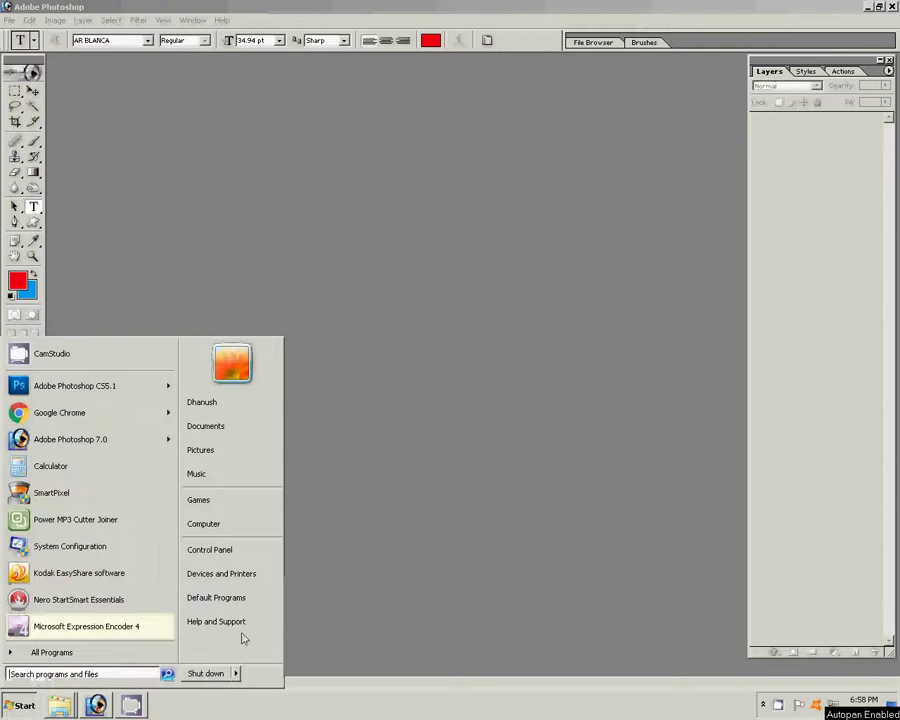
left_click(63, 707)
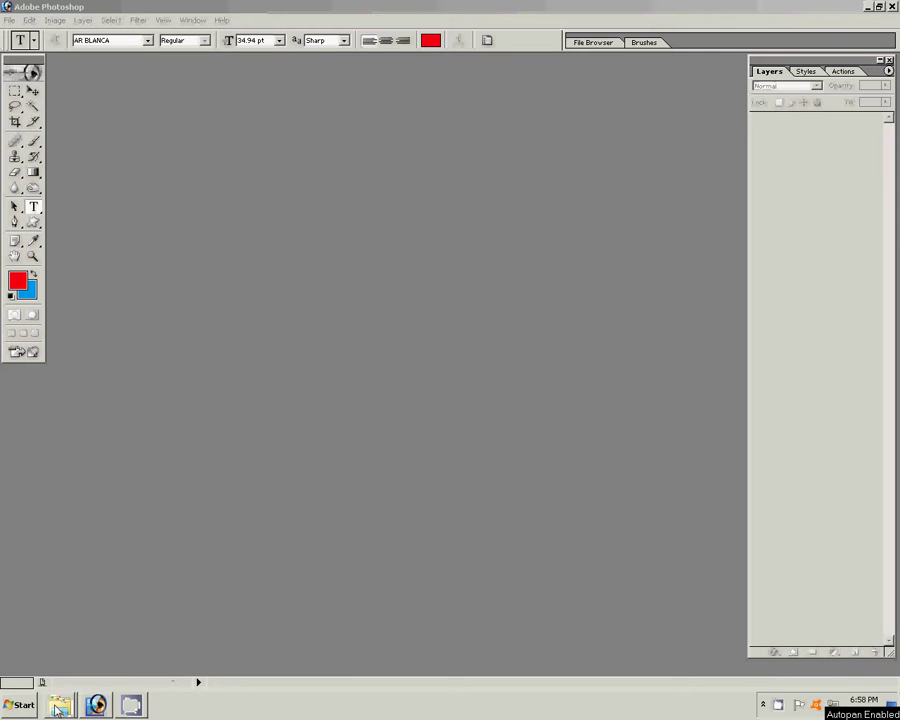
left_click(59, 679)
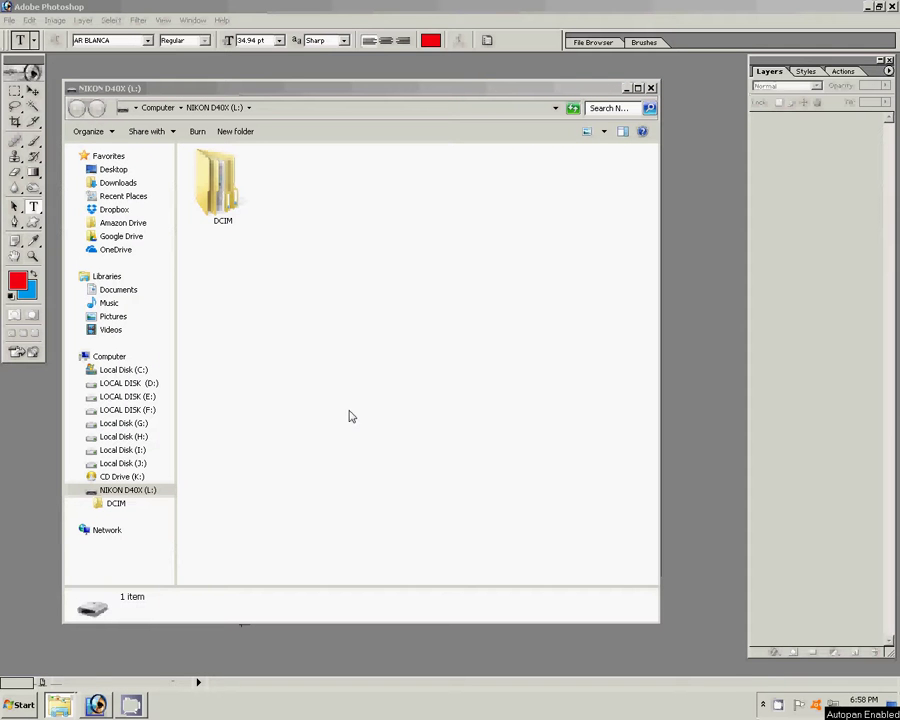
double_click(224, 190)
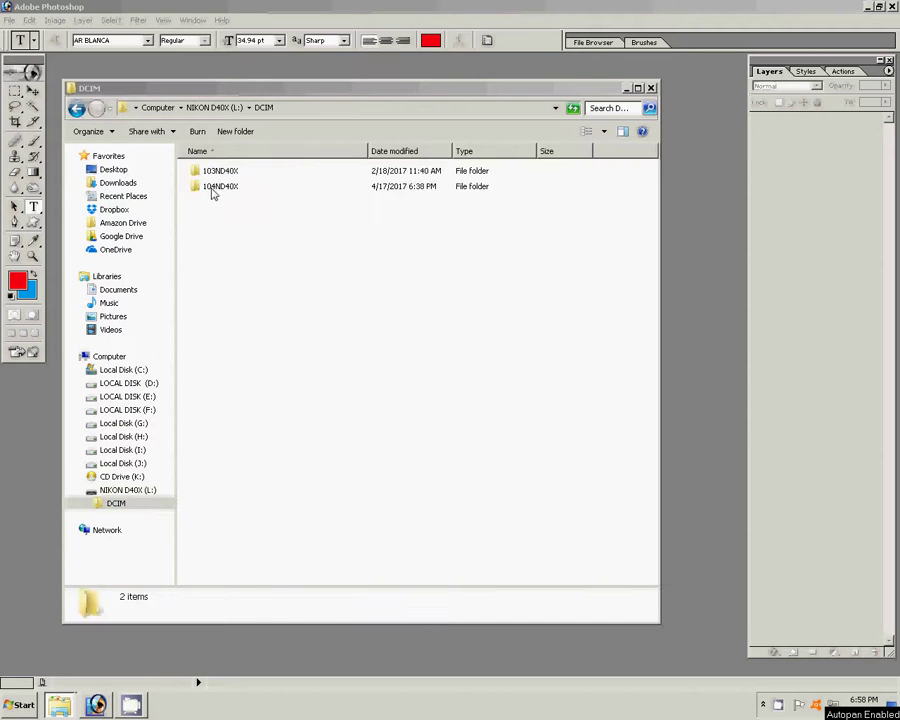
double_click(214, 187)
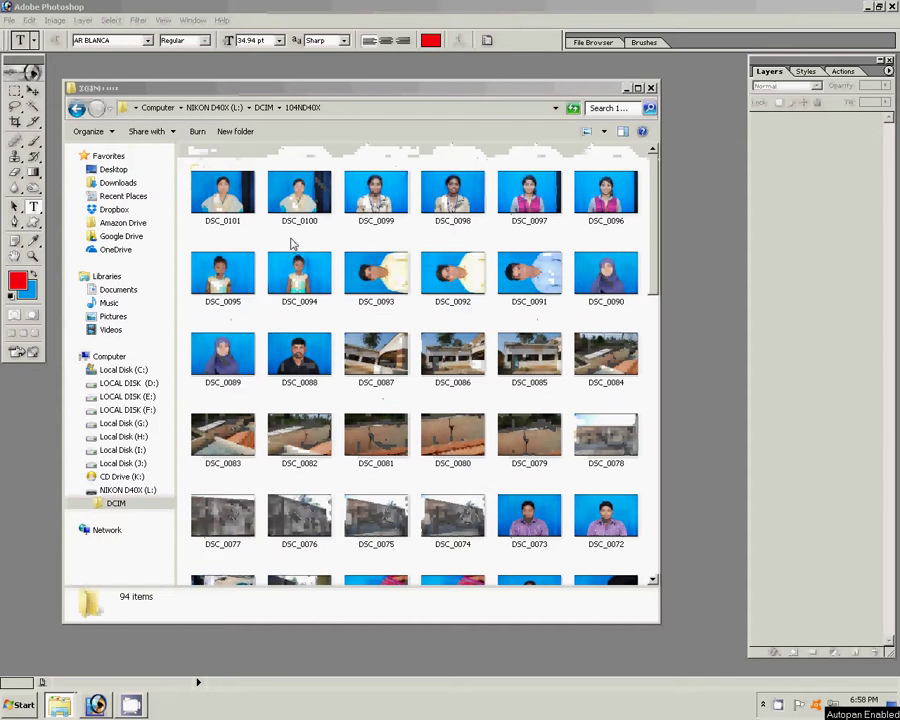
left_click(227, 204)
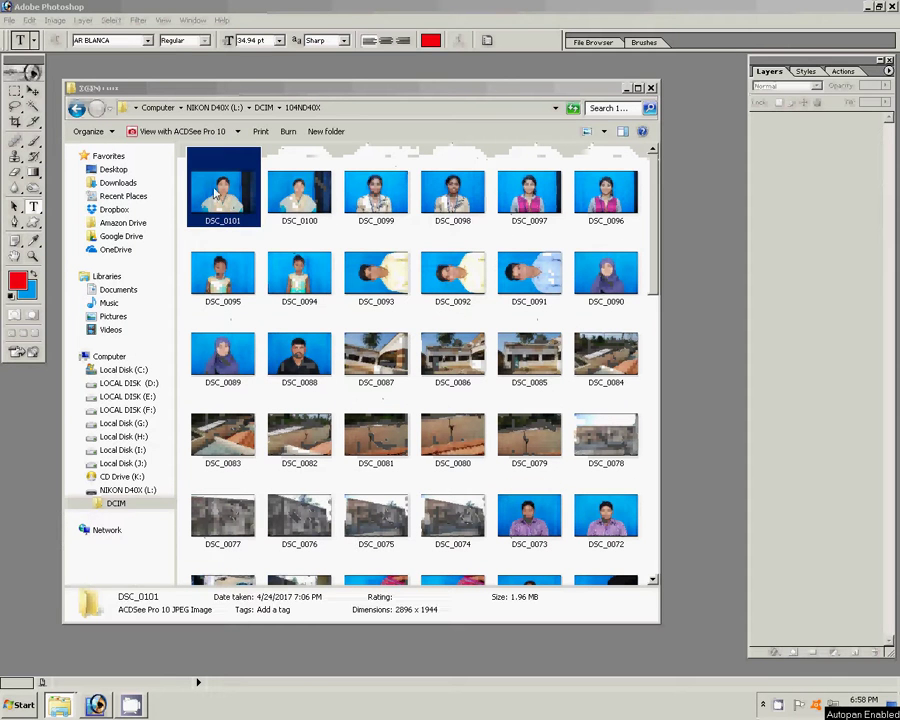
left_click_drag(227, 204, 692, 337)
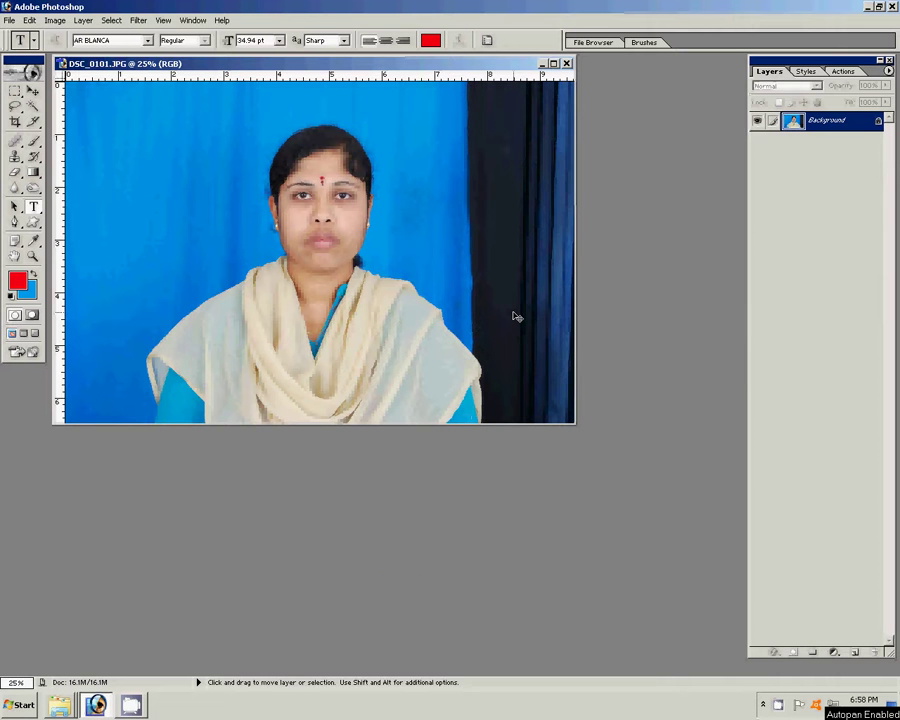
Step: Apply Levels with the midtone value set to 0.81
key("ctrl+l")
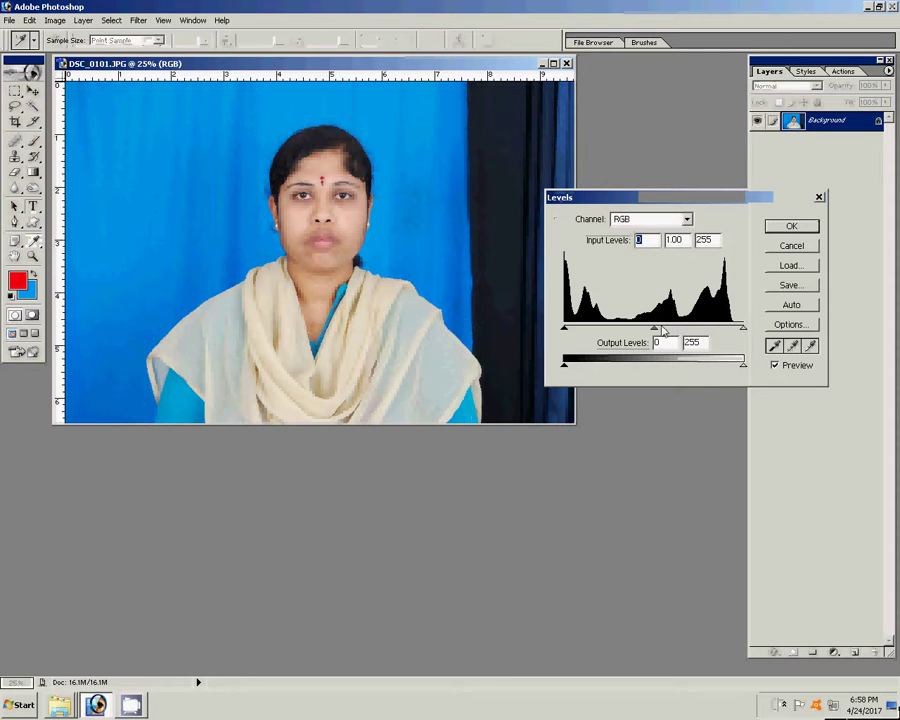
left_click_drag(654, 330, 667, 332)
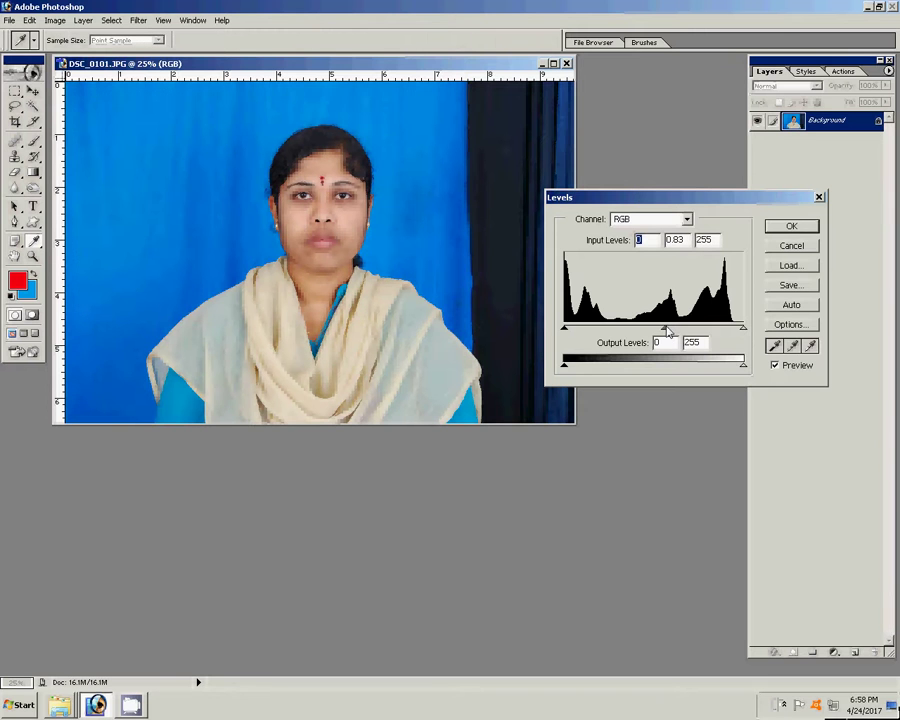
left_click(792, 227)
key("t")
key("c")
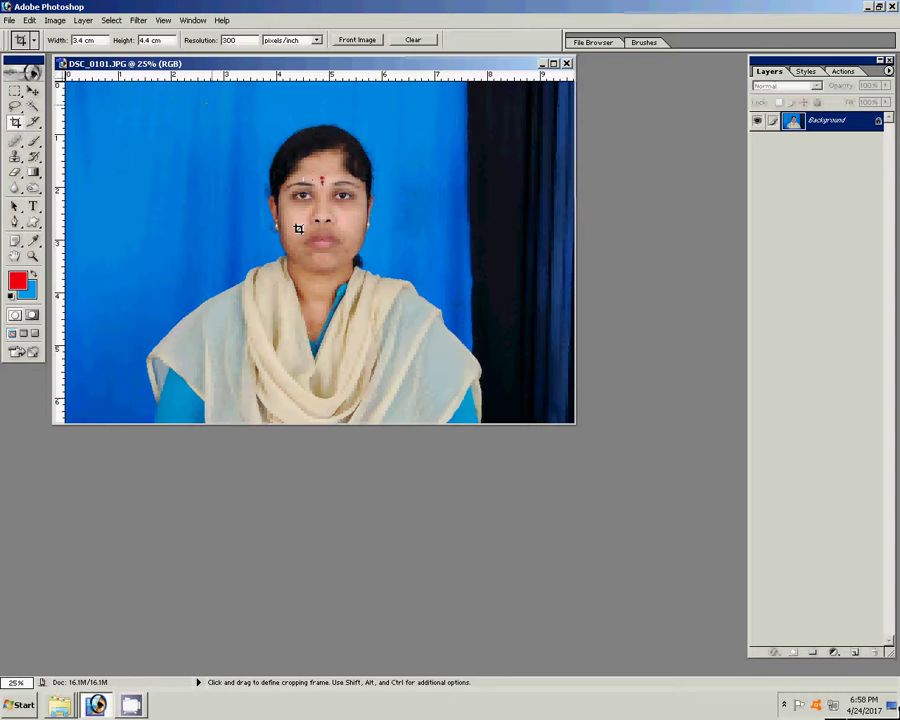
Step: Crop the photo to a 3.4 × 4.4 cm head-and-shoulders frame and fit it on screen
left_click_drag(206, 102, 437, 401)
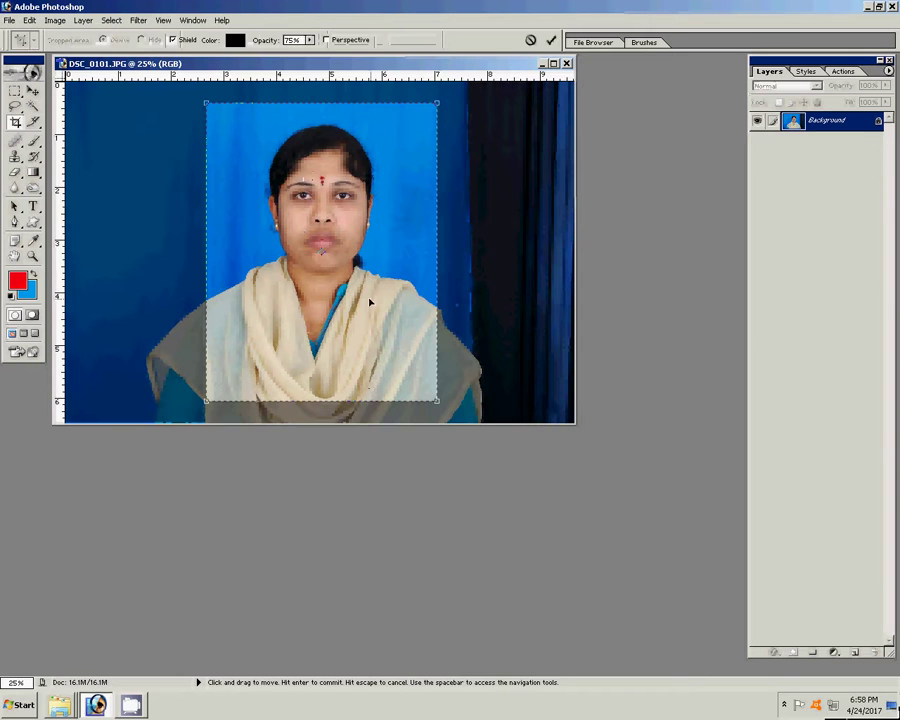
key("Return")
key("z")
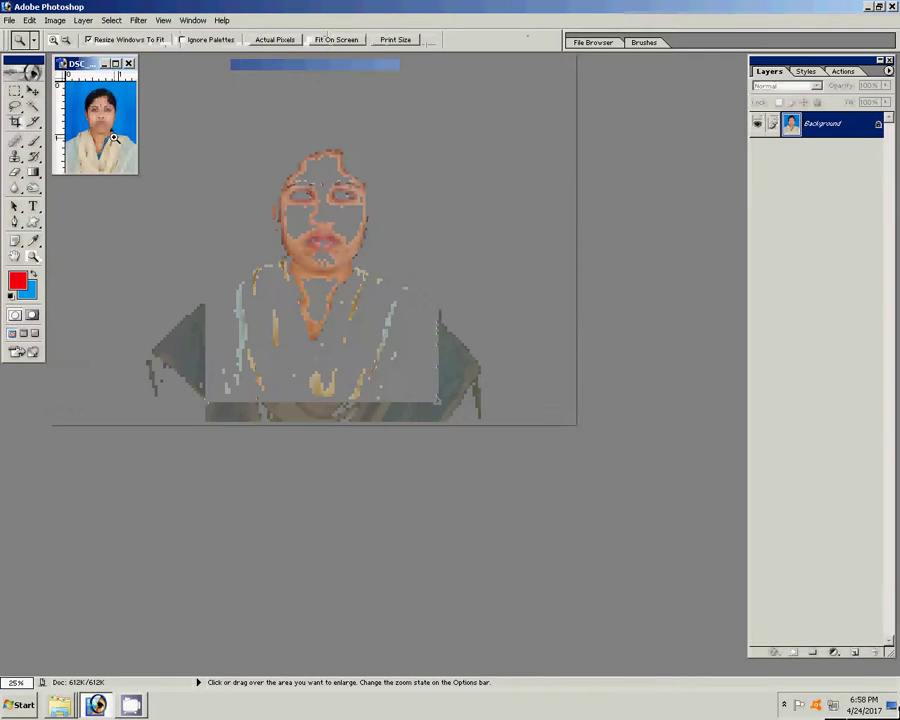
right_click(103, 131)
left_click(125, 140)
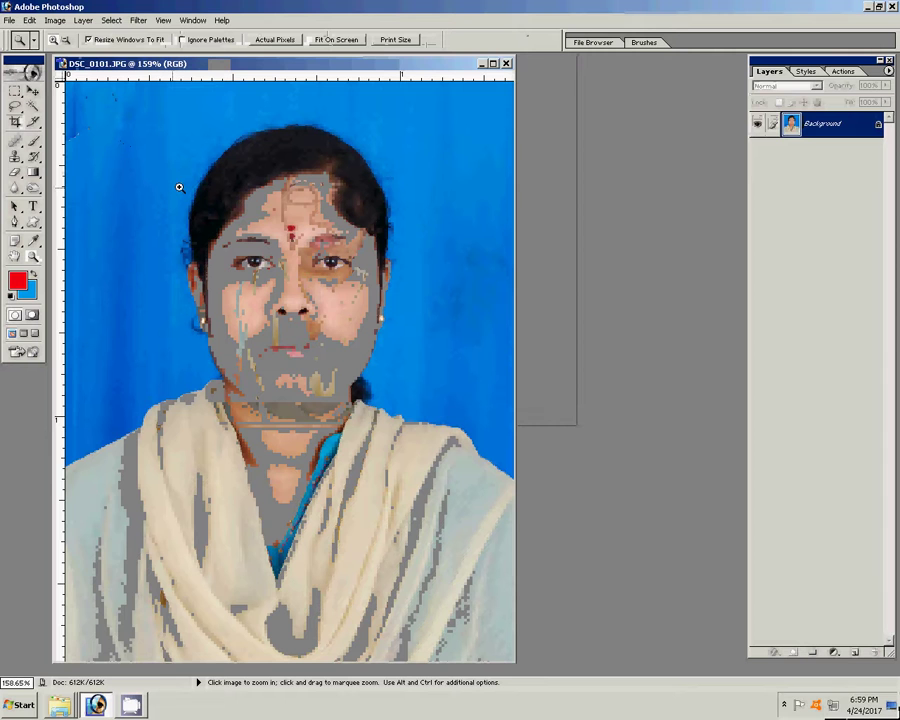
Step: Zoom into the neck and partly heal its light mark with the Healing Brush
left_click_drag(173, 338, 318, 459)
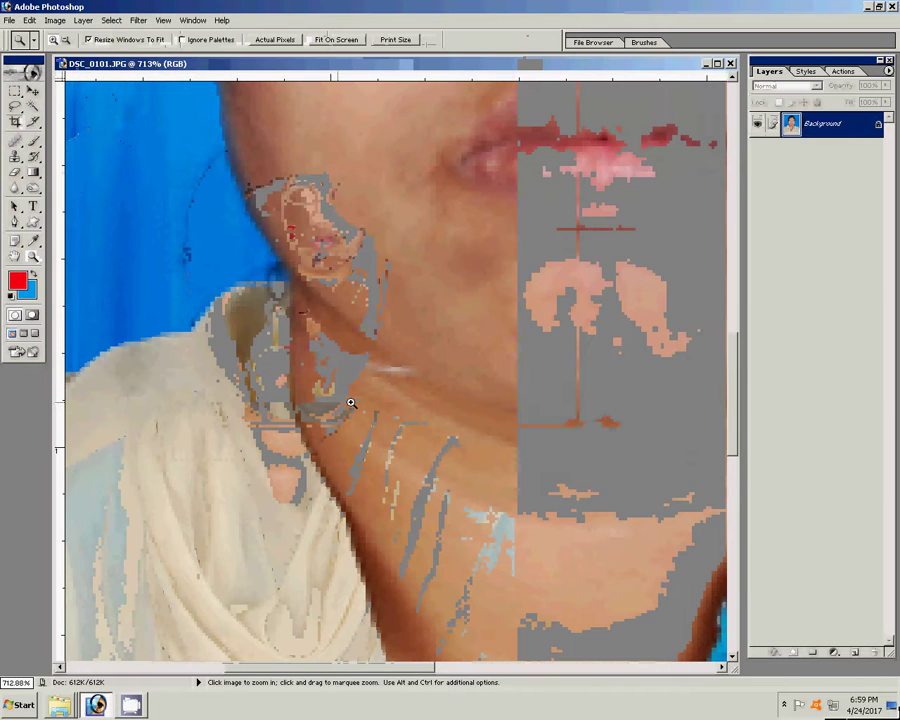
key("s")
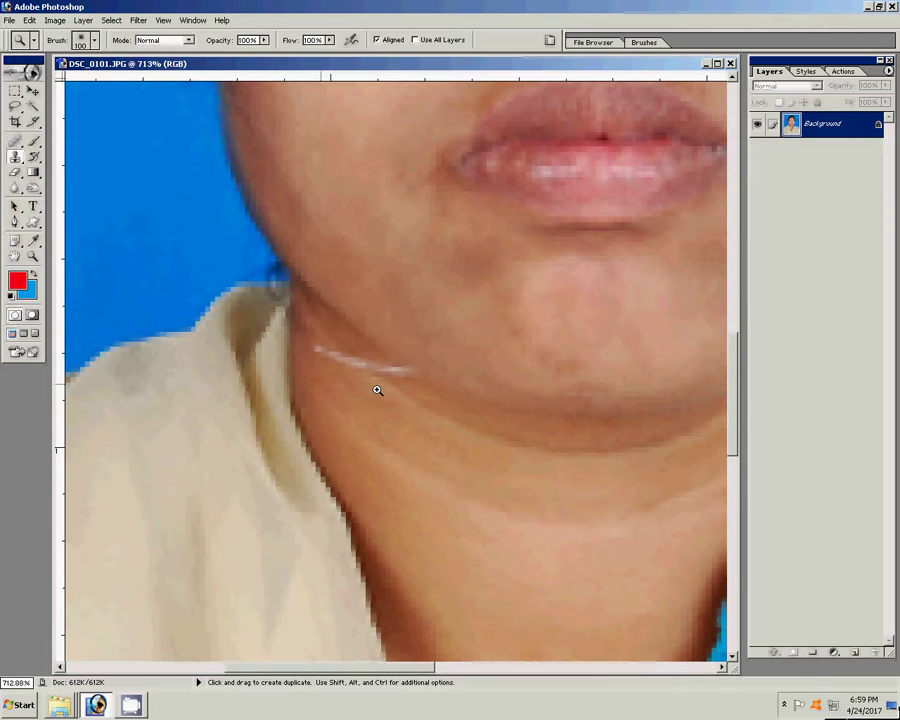
key("j")
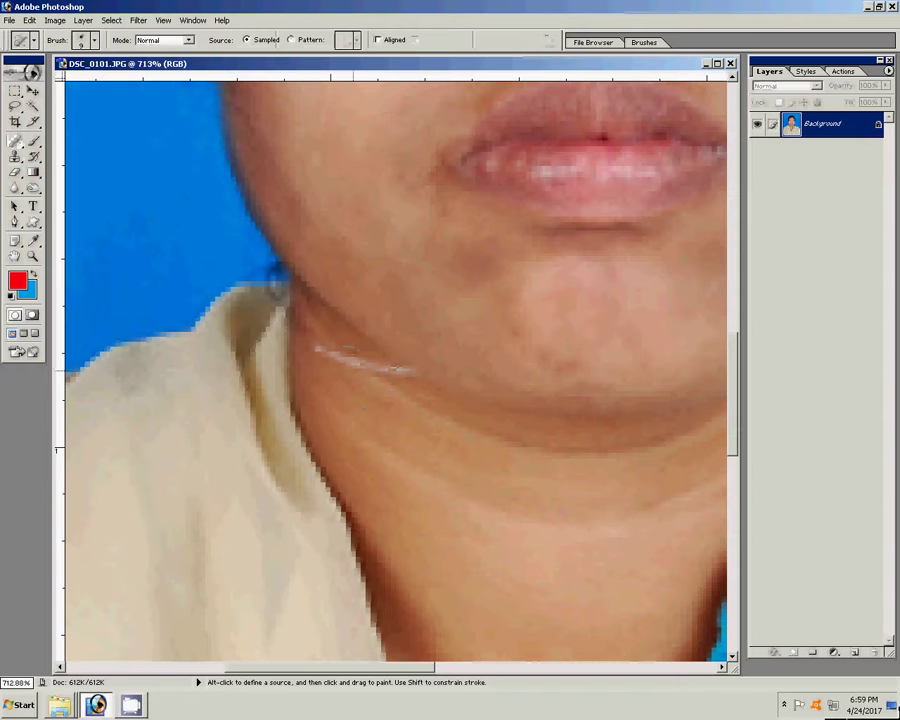
key("z")
right_click(410, 326)
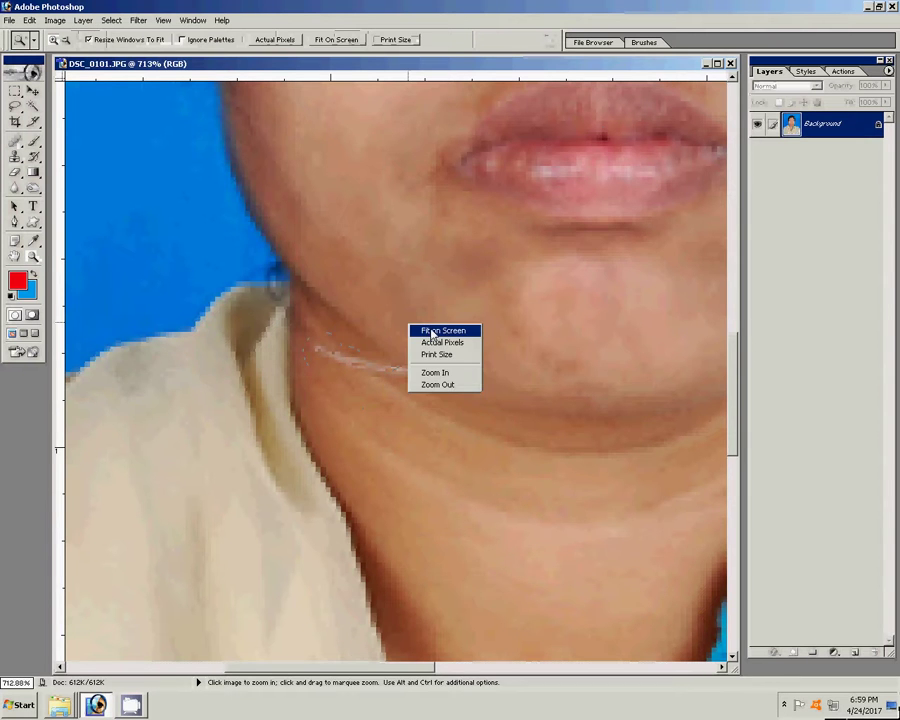
left_click(432, 331)
Step: Try Imagenomic Portraiture, dismiss its error, and duplicate the portrait to Layer 1
key("alt+t")
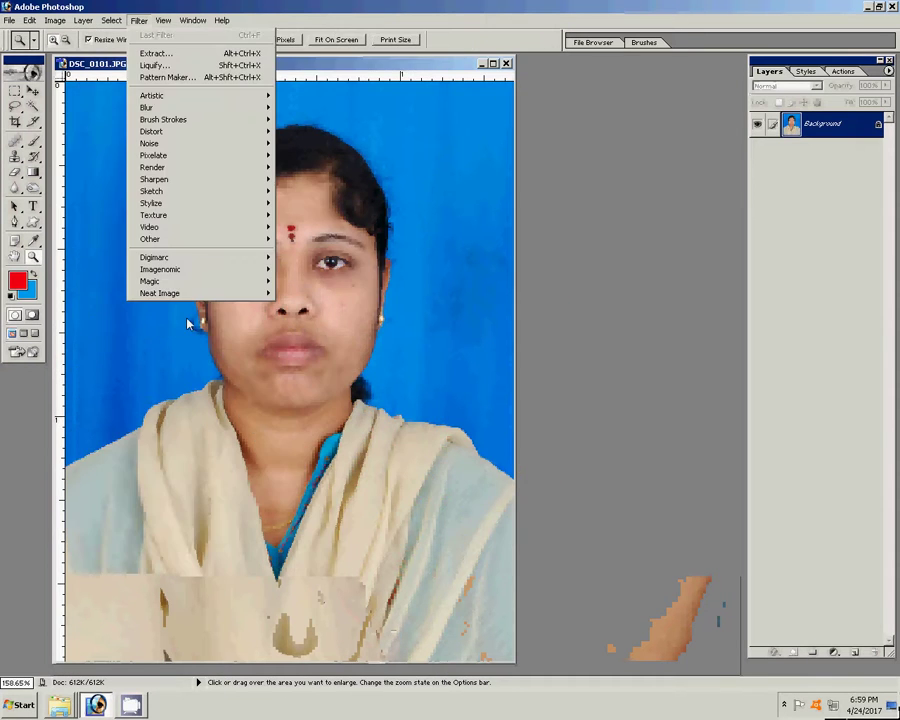
mouse_move(160, 269)
left_click(306, 269)
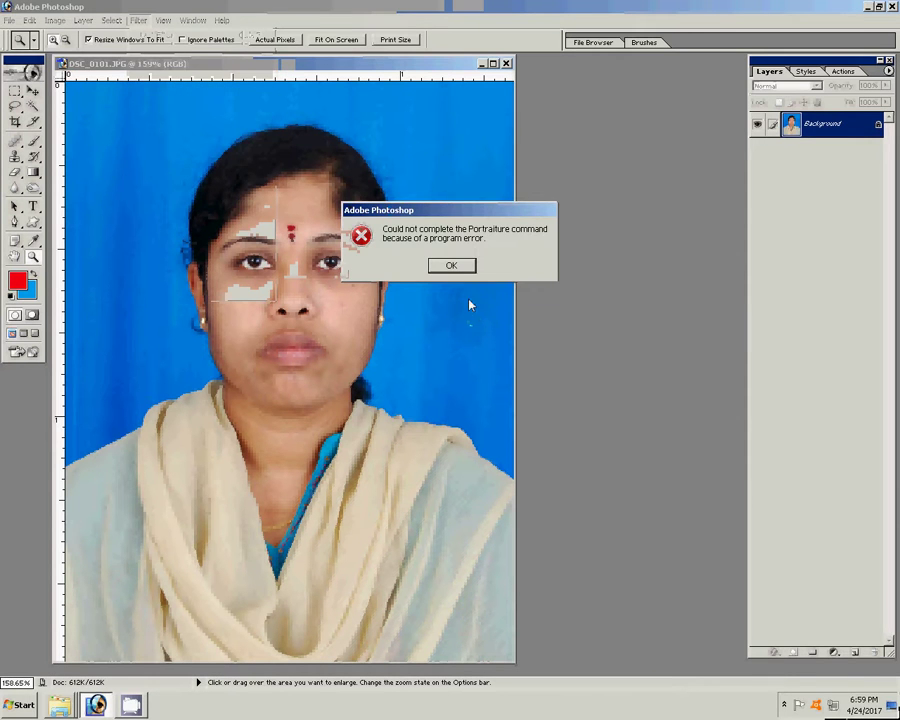
left_click(452, 266)
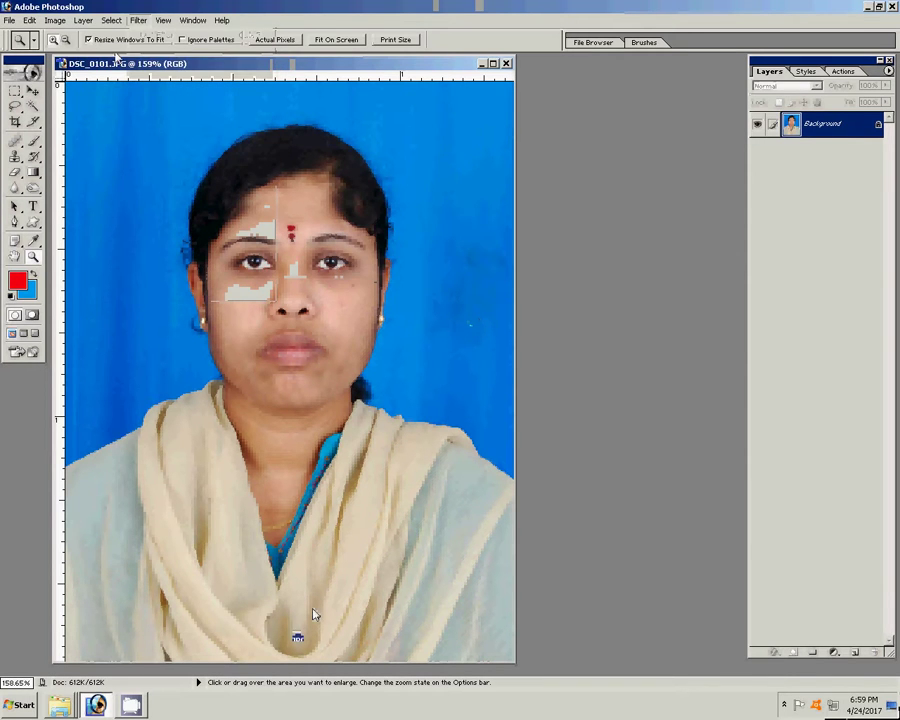
left_click(138, 20)
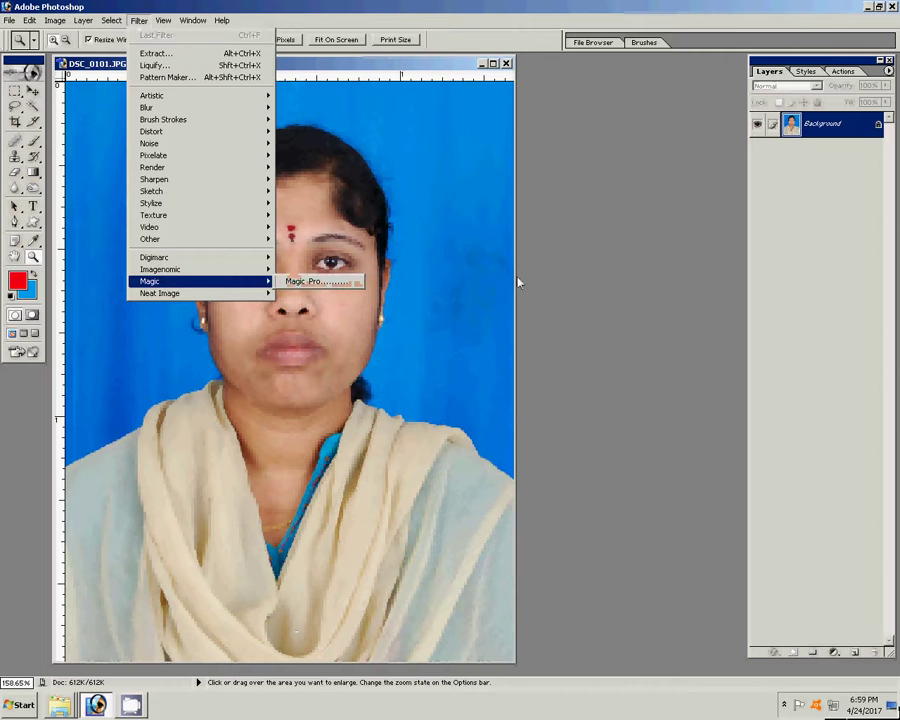
left_click(462, 257)
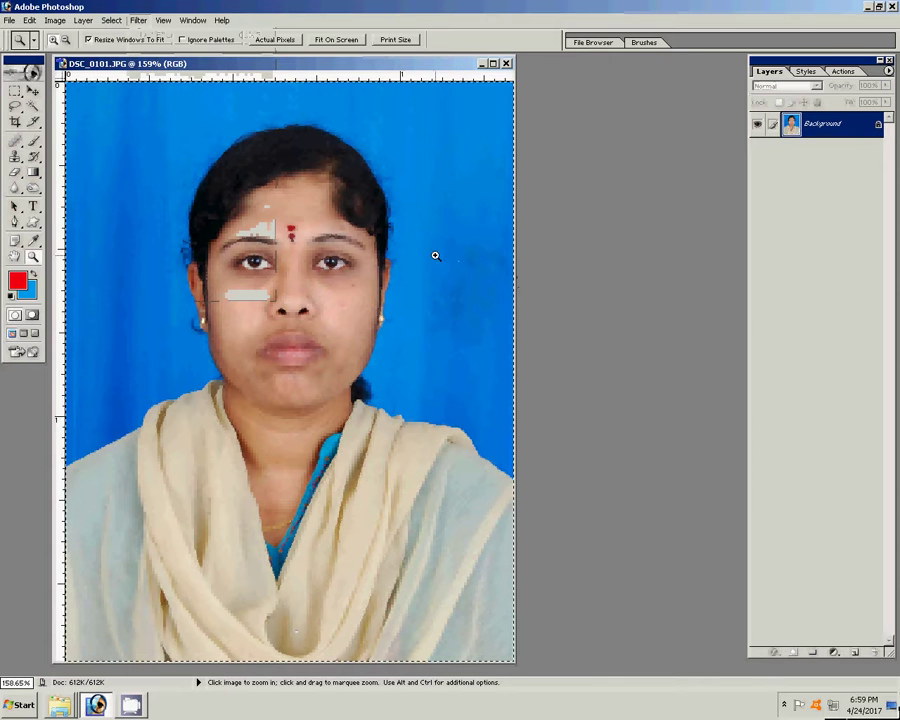
key("ctrl+j")
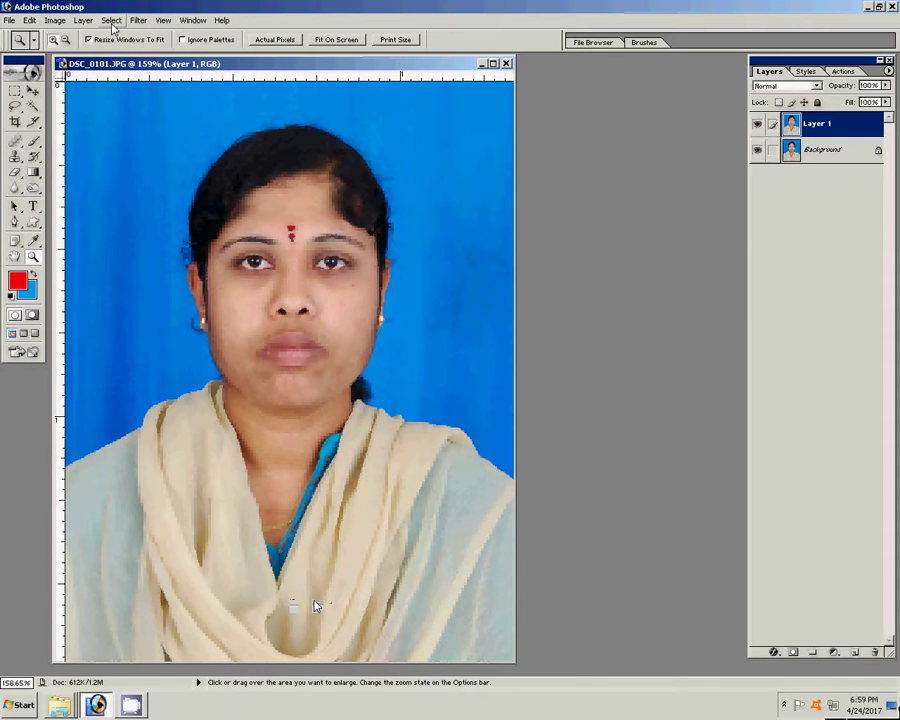
Step: Run Filter > Magic > Magic Pro on the Background layer with Graininess 88
left_click(822, 149)
left_click(112, 20)
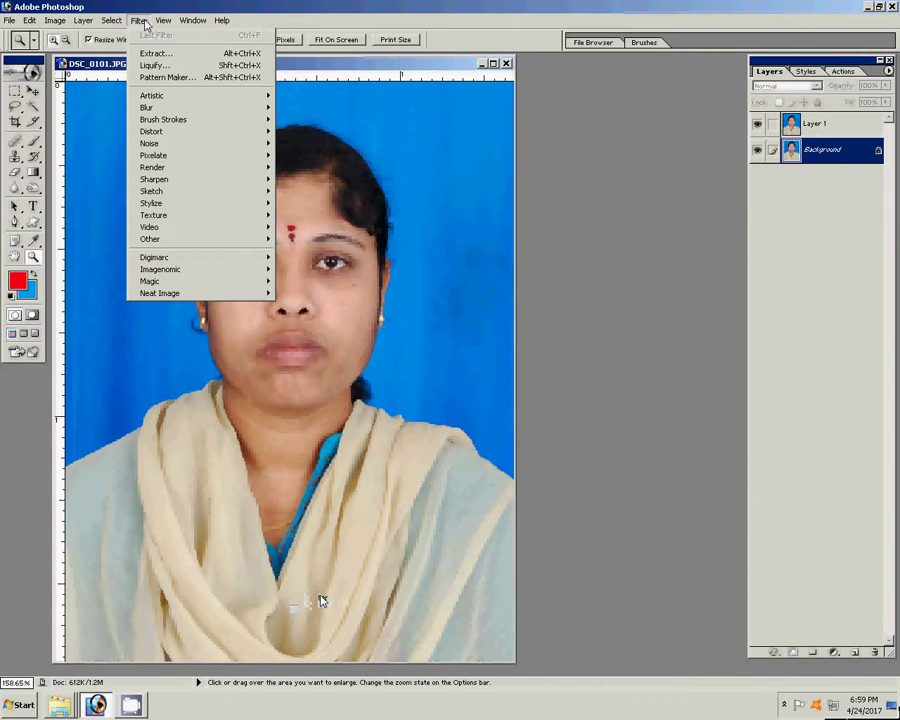
mouse_move(160, 293)
left_click(318, 282)
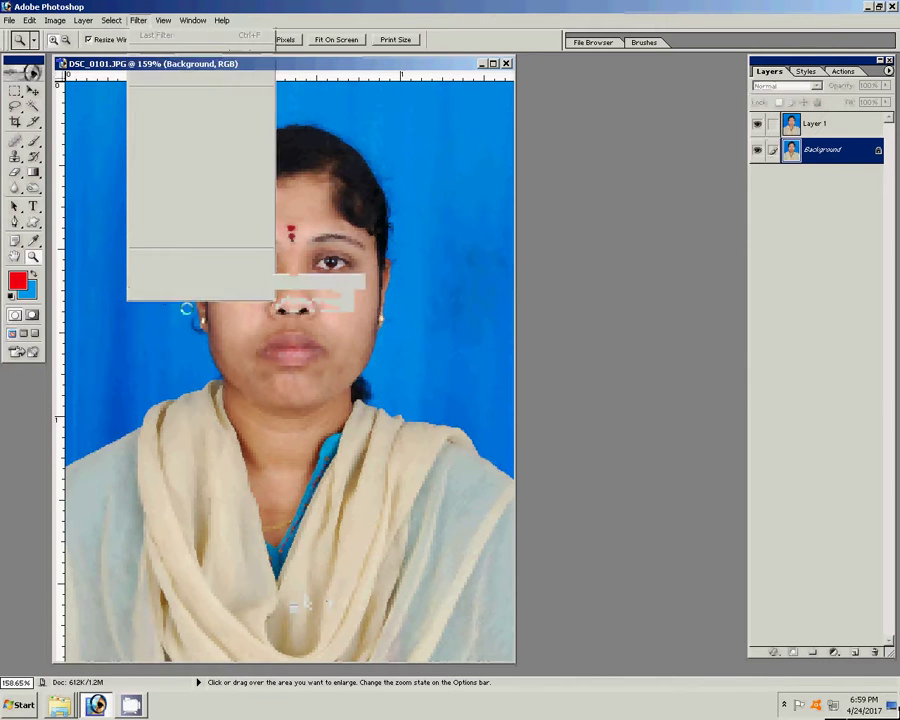
double_click(506, 306)
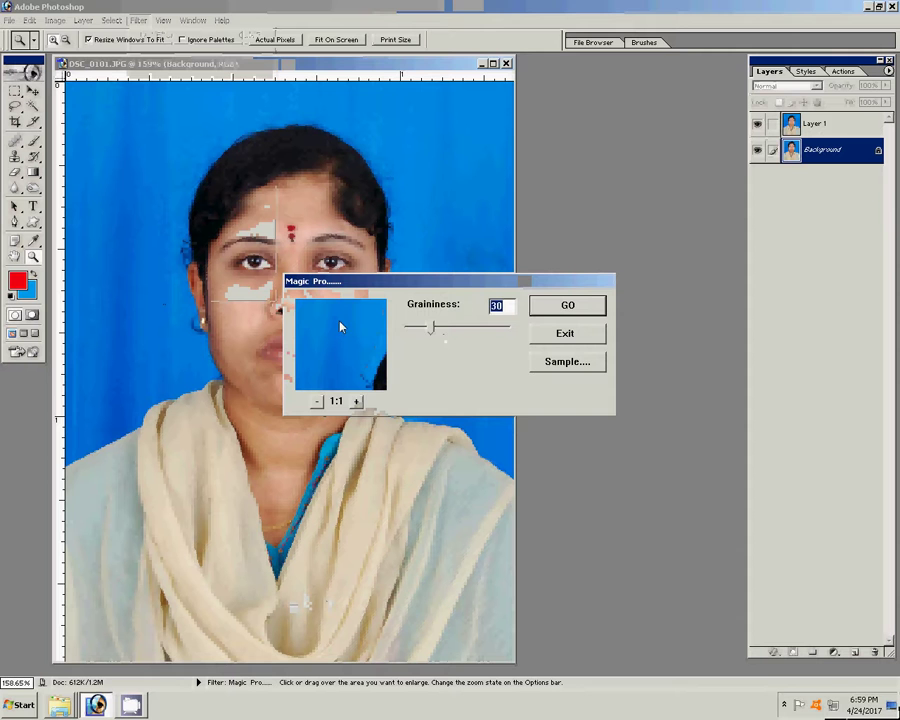
type("88")
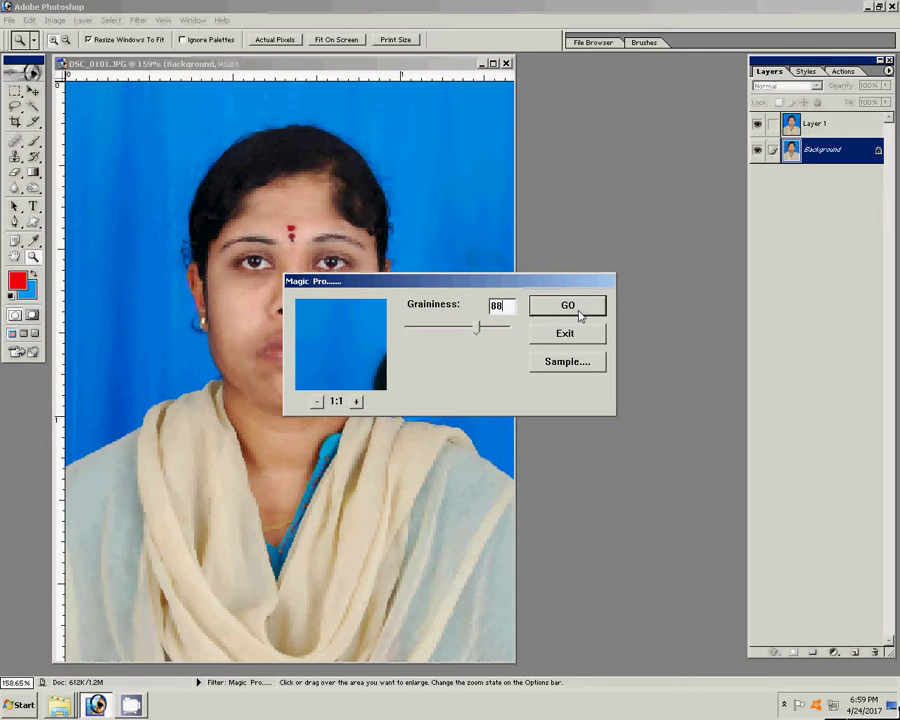
left_click(581, 316)
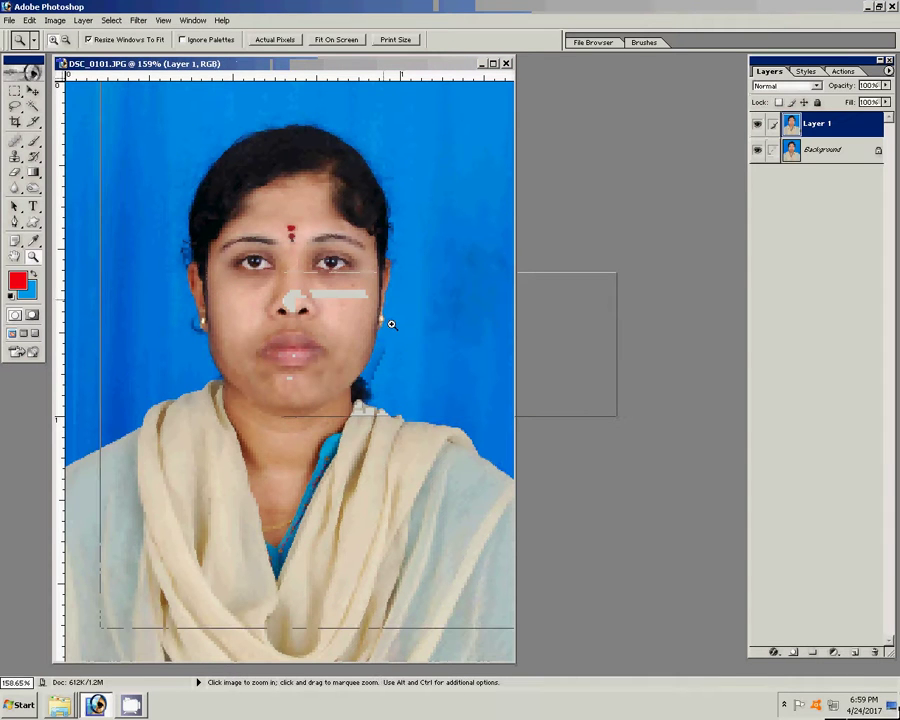
left_click(402, 354)
left_click(402, 354)
Step: Erase face, chin and neck patches on Layer 1 with a smaller eraser, undoing the last stroke
left_click(14, 172)
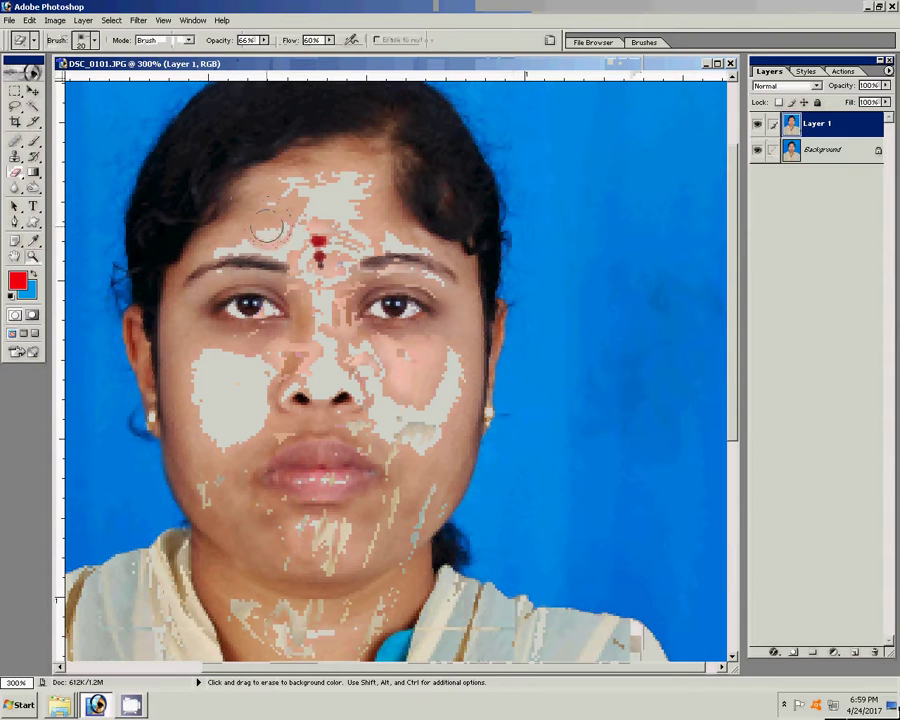
key("bracketleft")
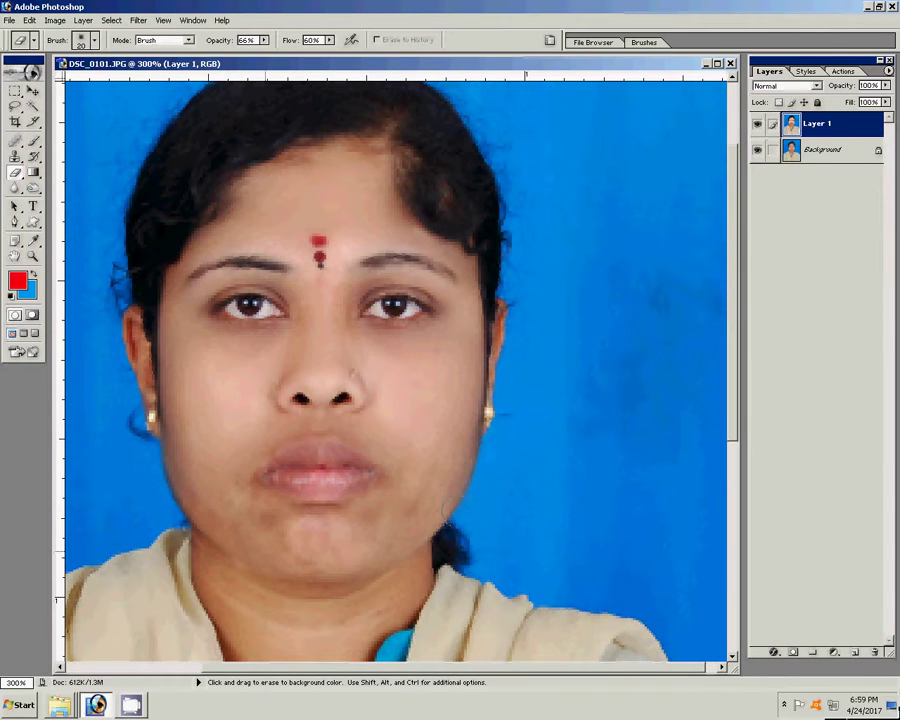
key("space")
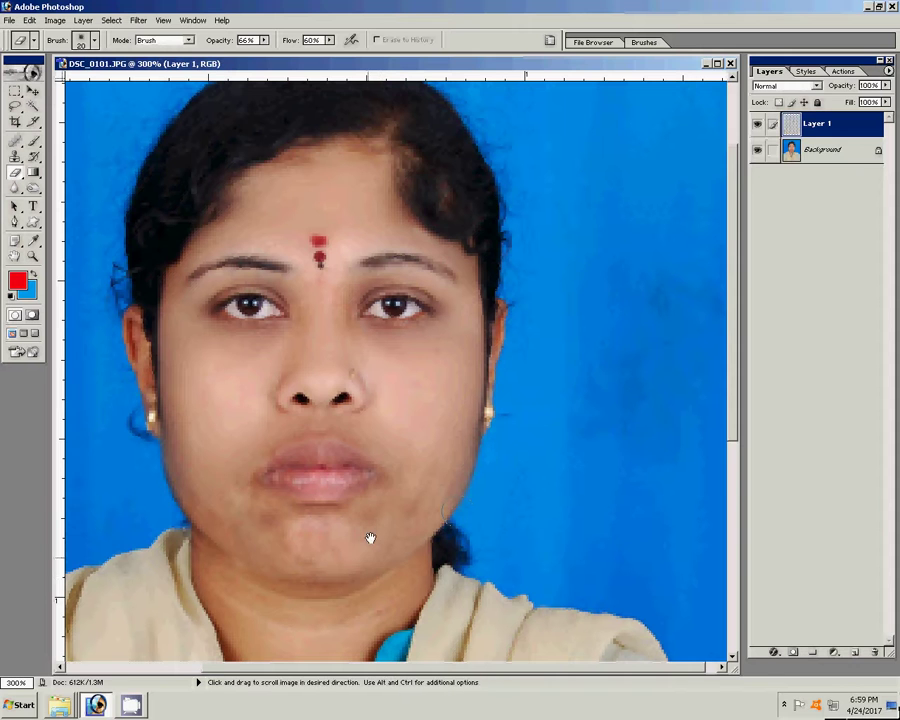
left_click_drag(370, 538, 375, 361)
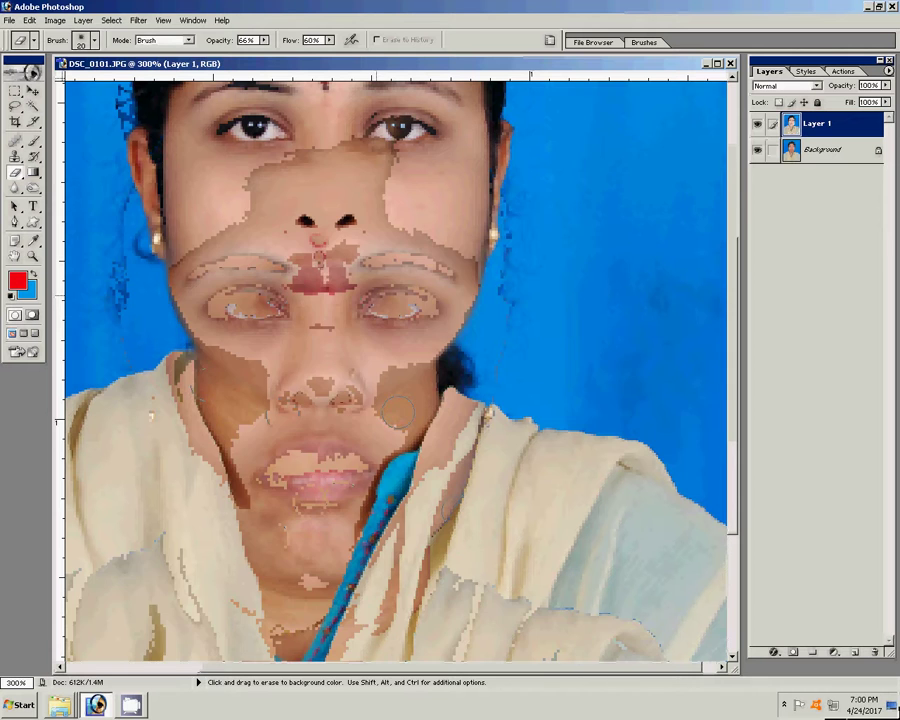
key("ctrl+z")
key("ctrl+z")
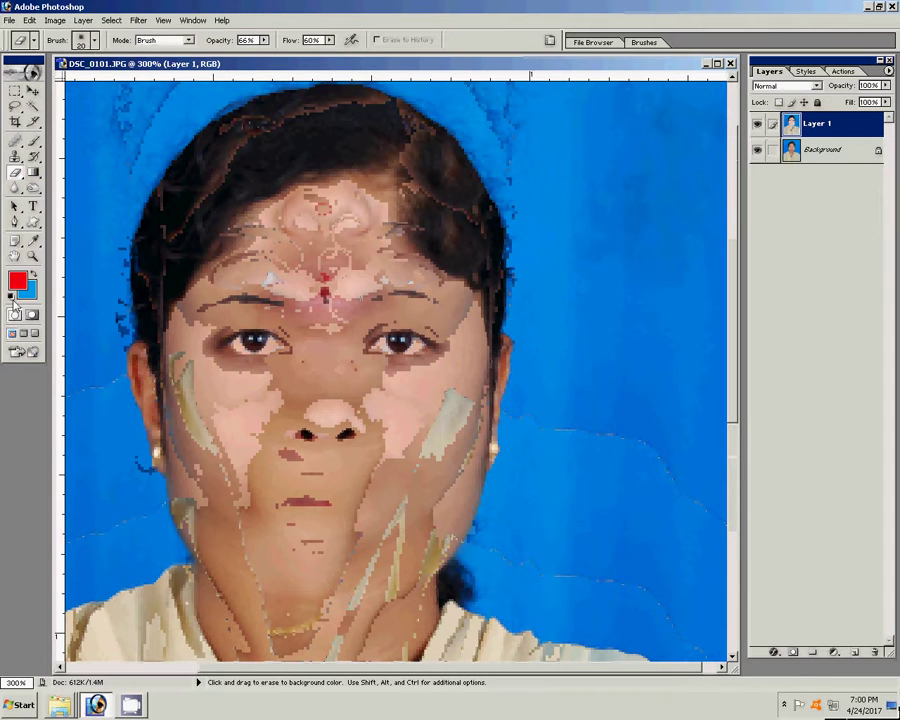
left_click(33, 257)
left_click(299, 345)
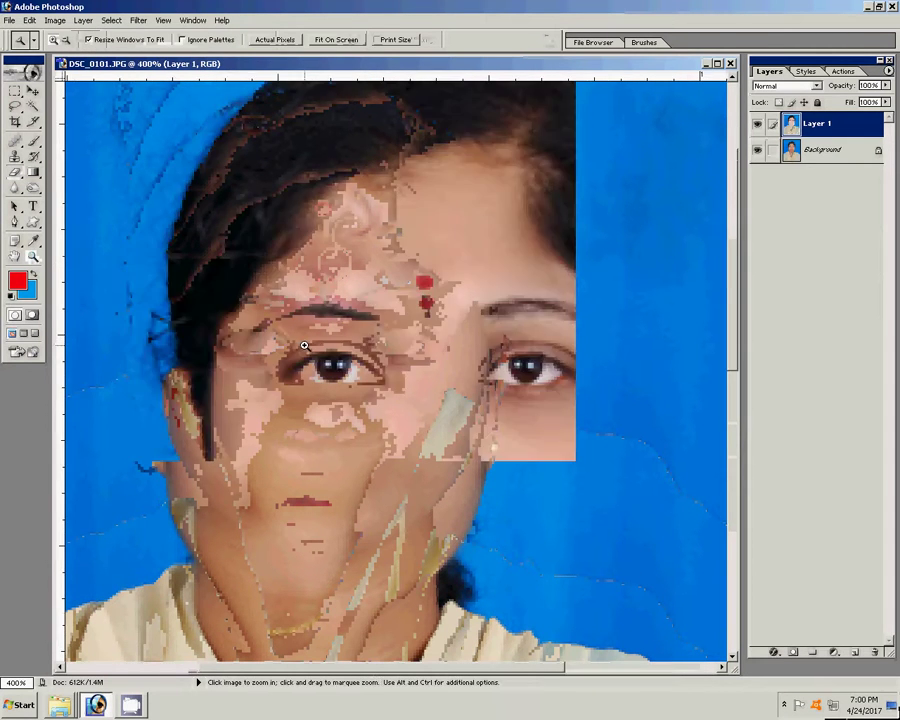
right_click(321, 349)
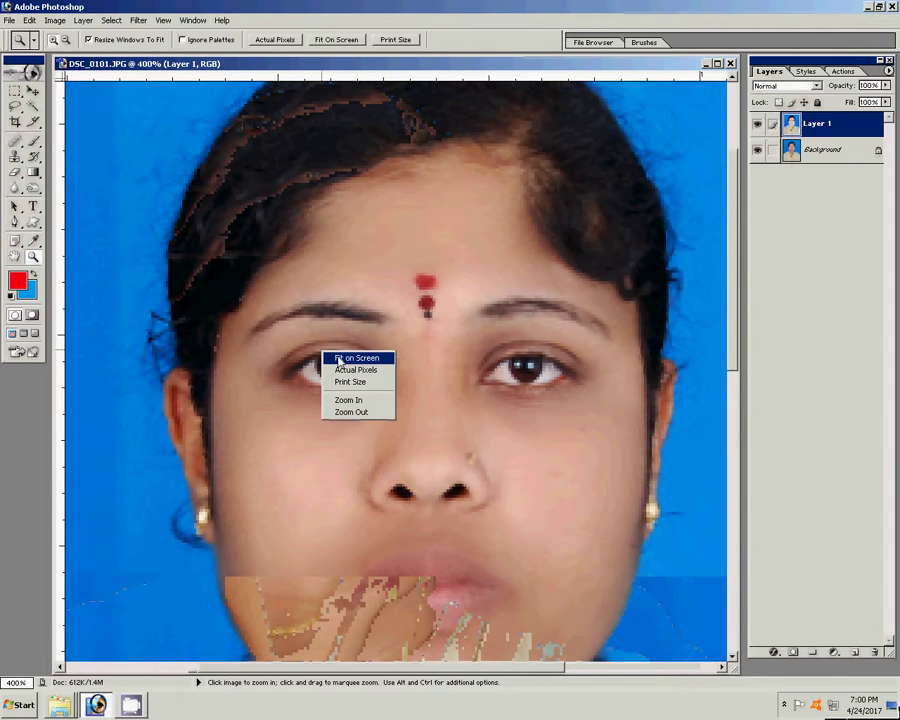
left_click(339, 358)
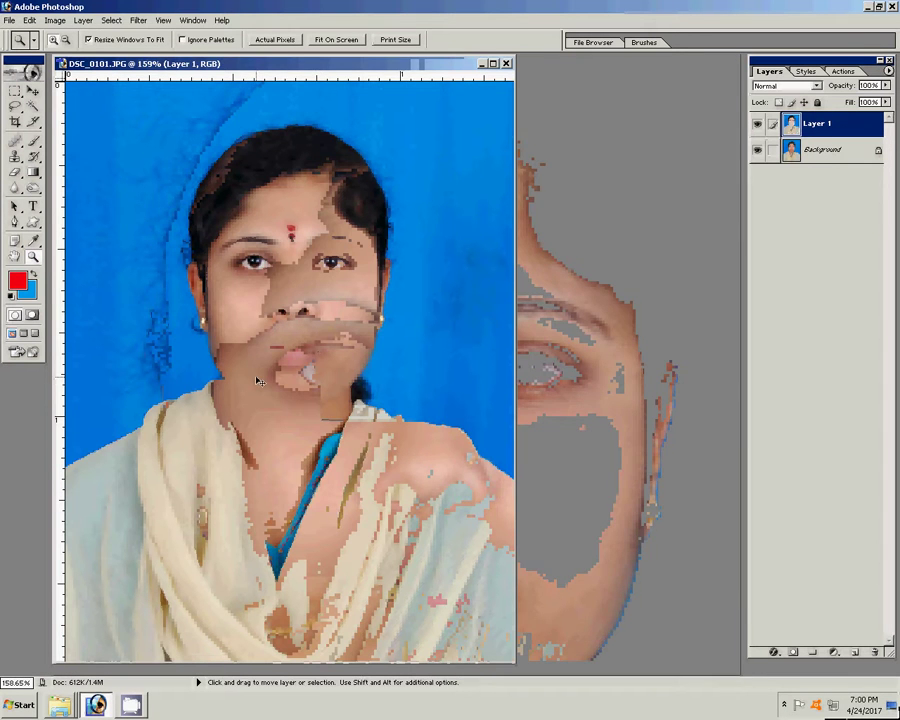
Step: Flatten the layers into Background and set midtone Color Balance Yellow-Blue to -5
key("ctrl+z")
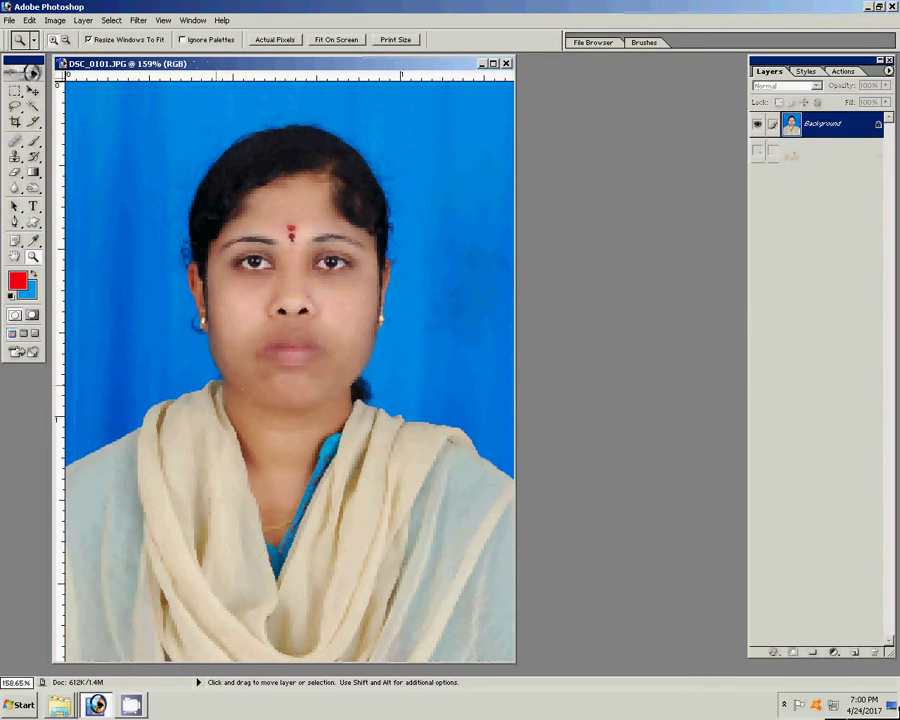
key("ctrl+b")
left_click_drag(708, 312, 705, 312)
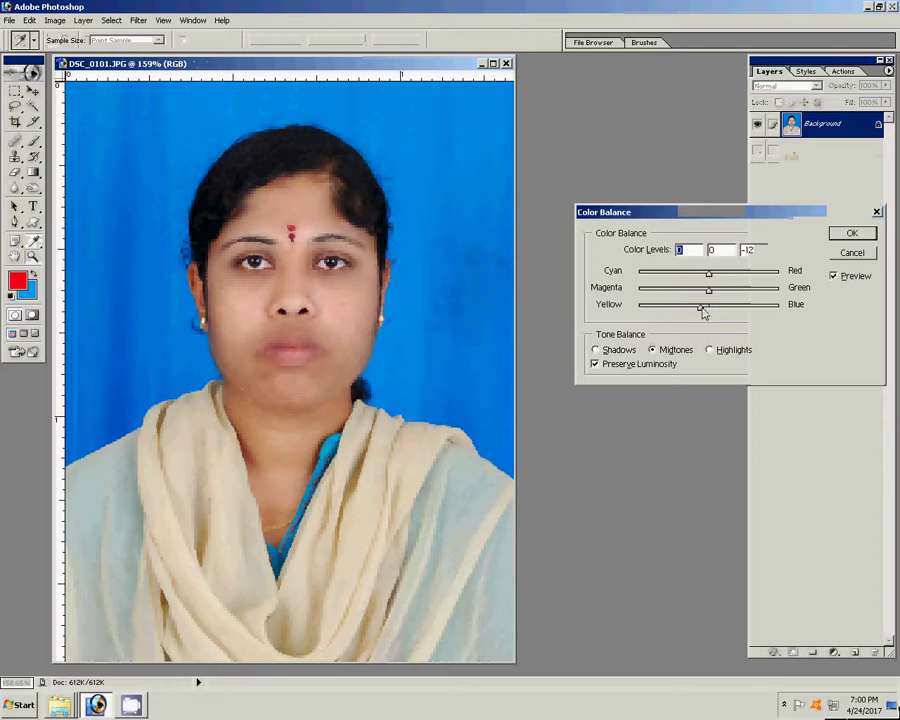
double_click(745, 249)
left_click(865, 234)
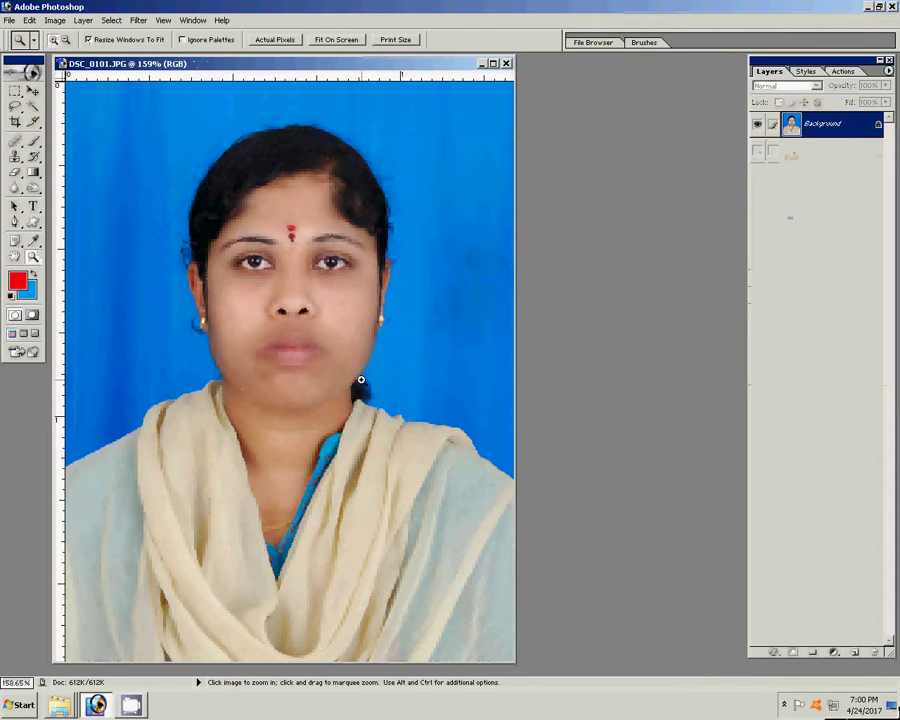
Step: Apply a second midtone Color Balance with Magenta -15 and Yellow -23
key("ctrl")
key("ctrl+b")
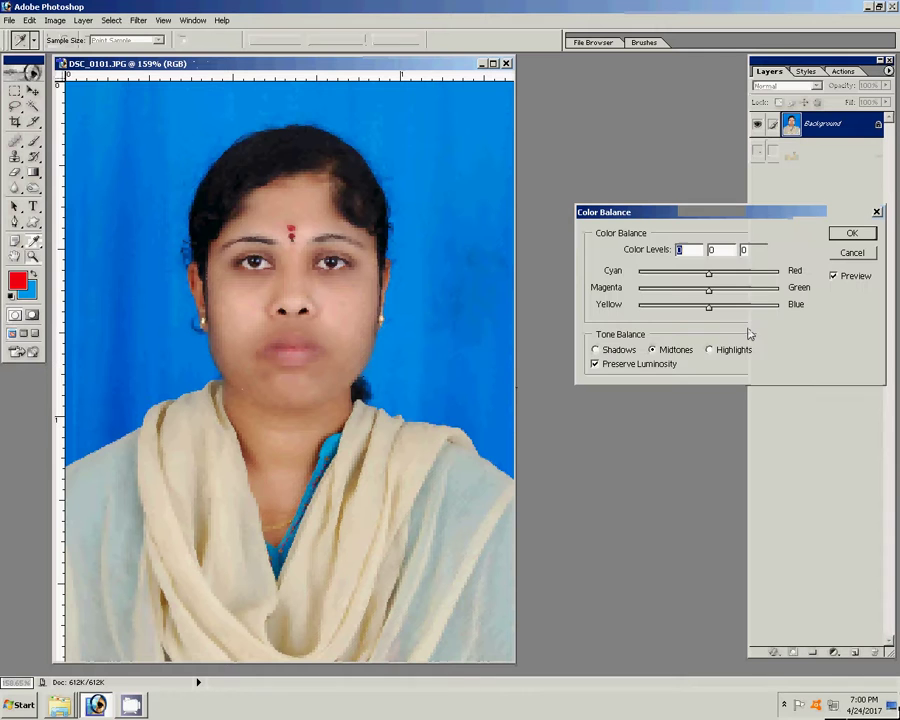
mouse_move(708, 292)
left_mouse_down()
mouse_move(698, 292)
mouse_move(692, 312)
left_mouse_up()
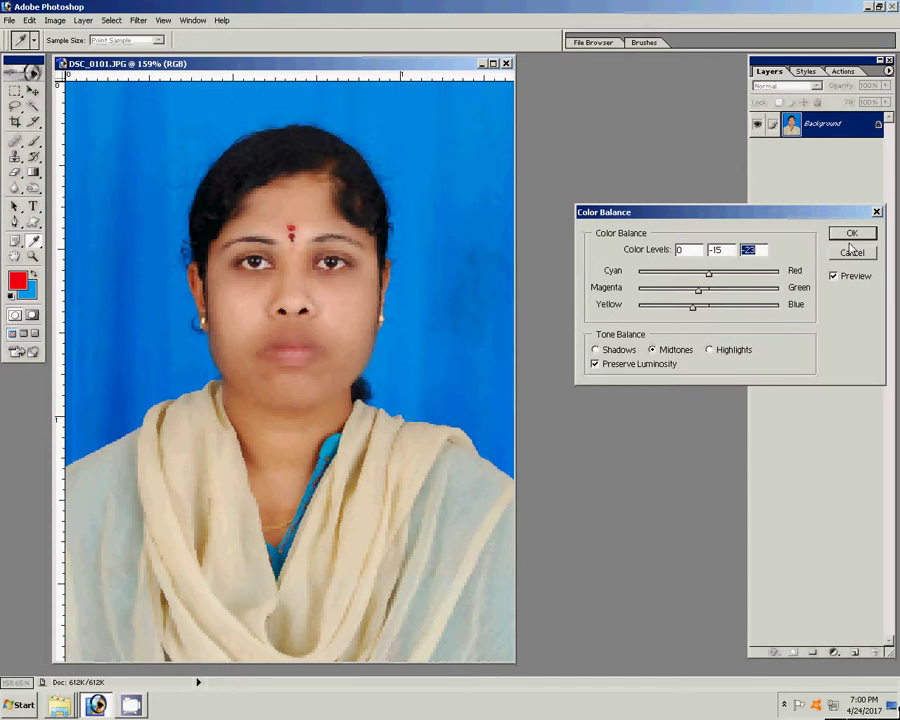
left_click(851, 234)
key("z")
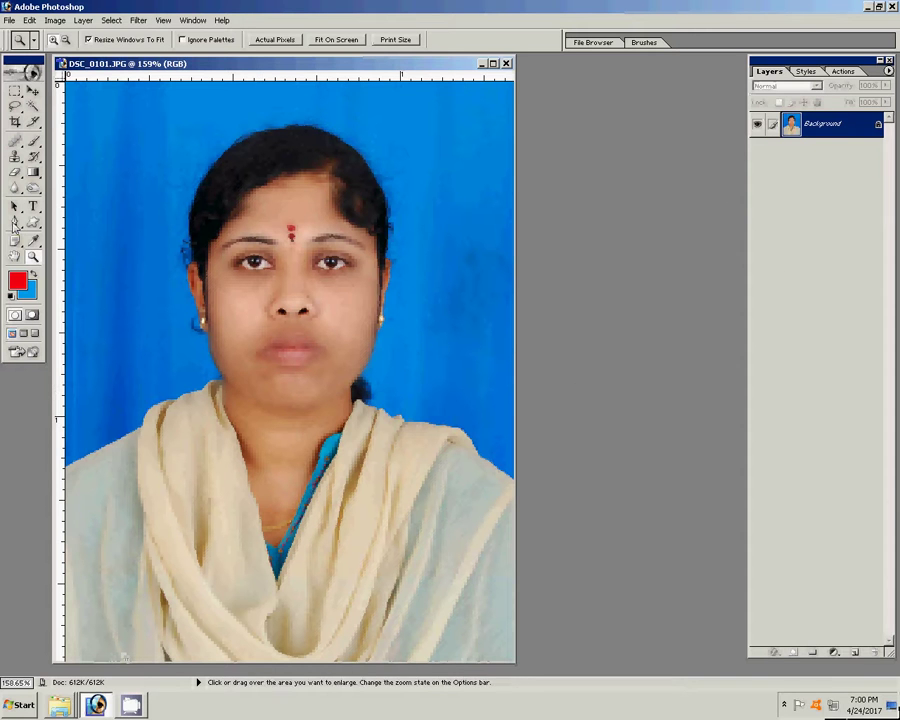
Step: Clone-stamp the chin and jaw with a size 9 brush, blur the skin, then view at 100%
left_click_drag(145, 297, 376, 454)
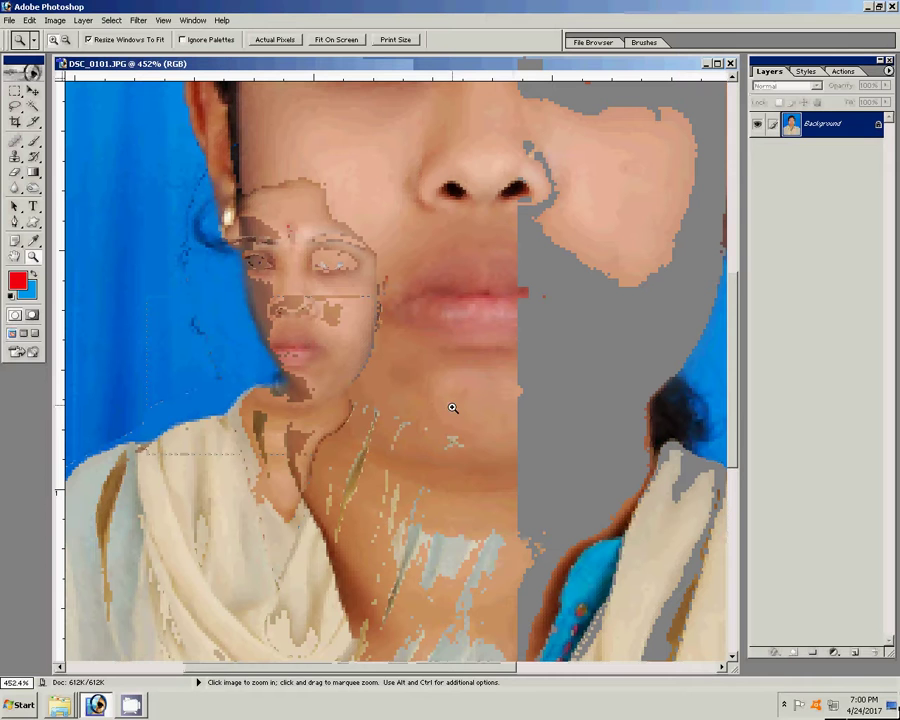
left_click(15, 158)
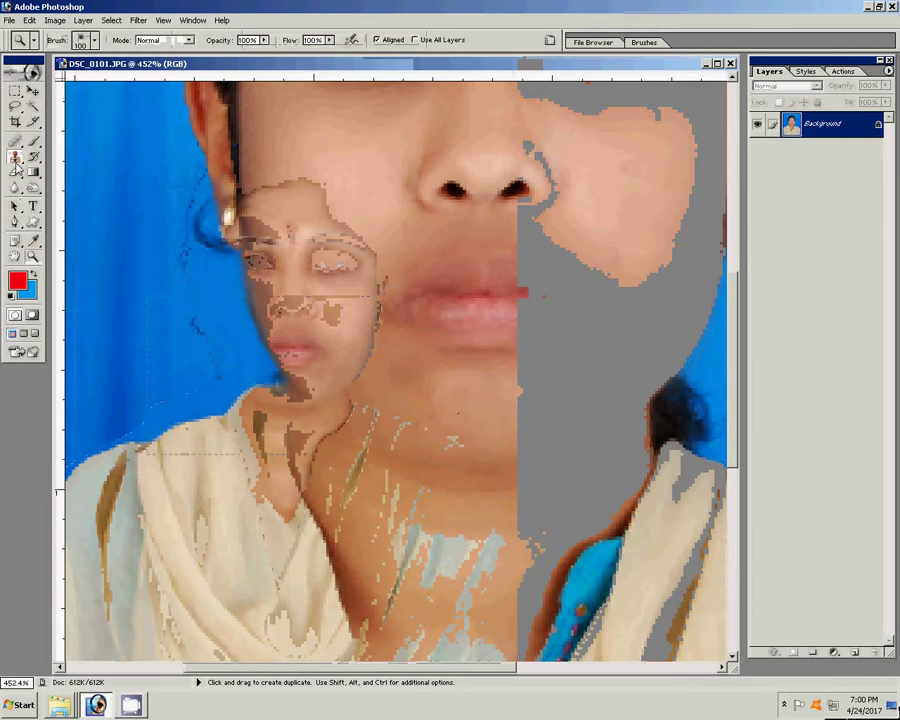
key("bracketleft")
key("bracketleft")
key("bracketleft")
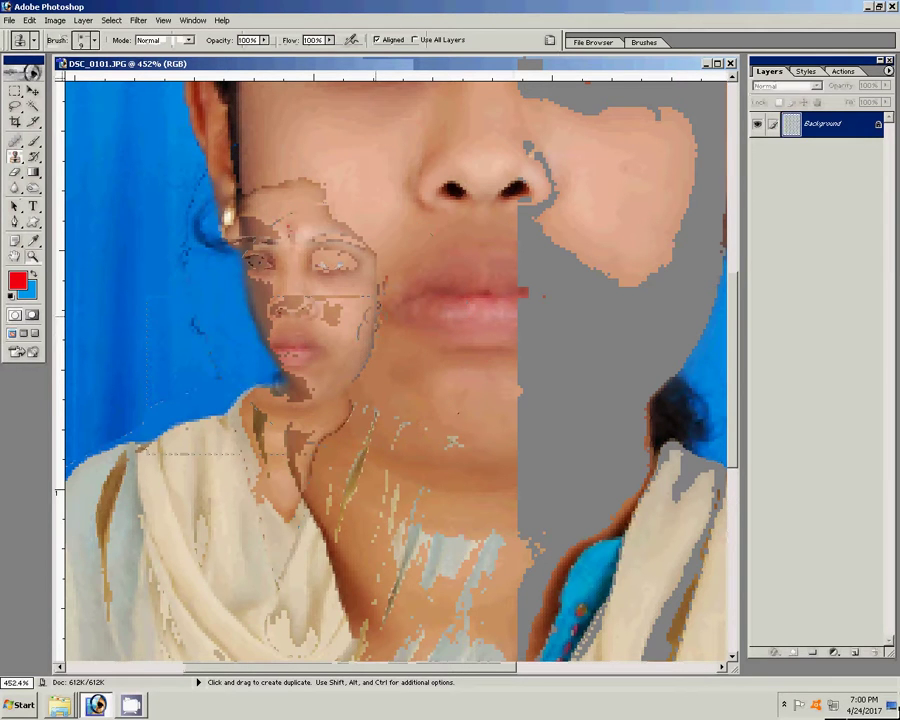
key("alt")
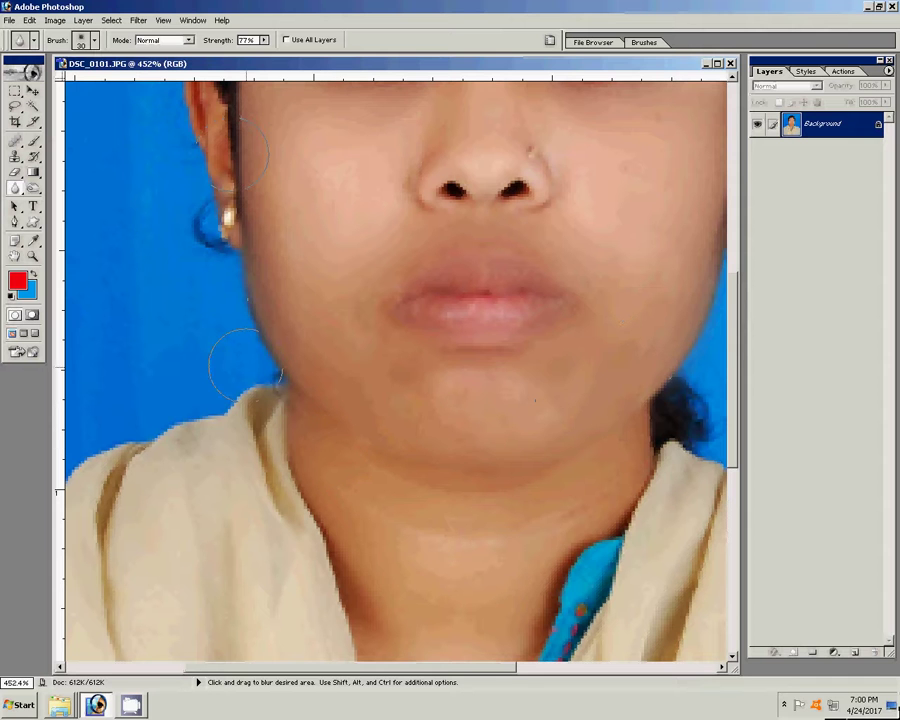
key("z")
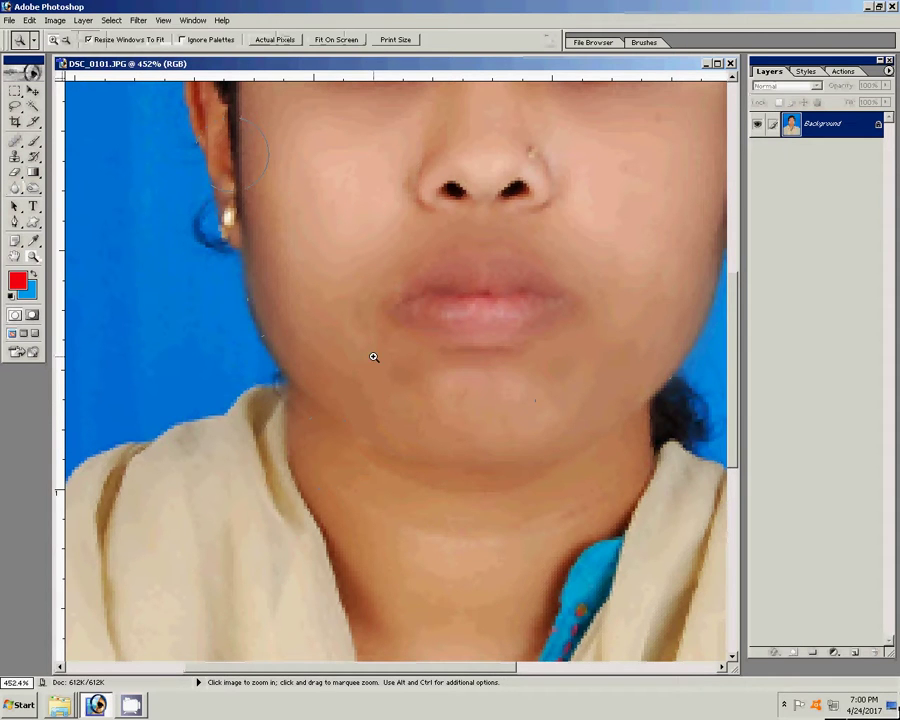
key("ctrl+alt+0")
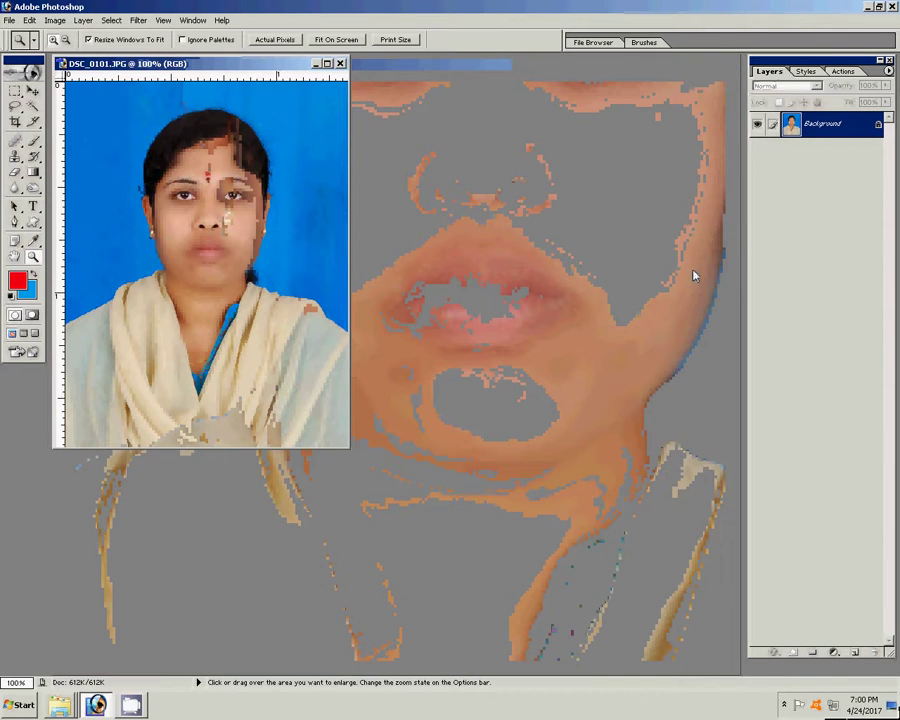
Step: Run the passport layout action to build the Untitled-1 sheet and rotate it 90° CW
left_click(843, 72)
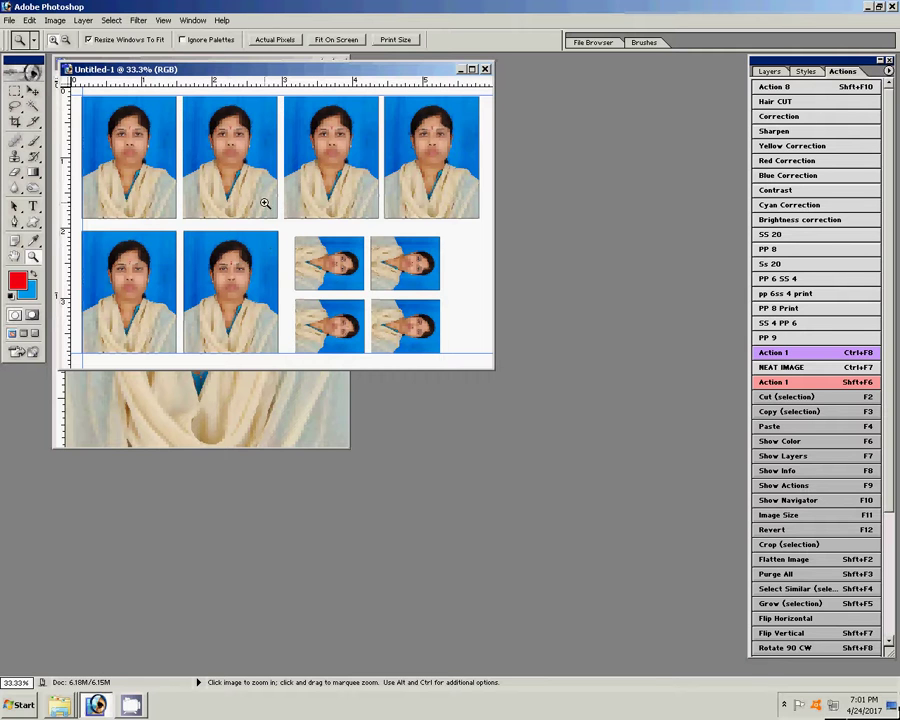
left_click(55, 20)
mouse_move(80, 138)
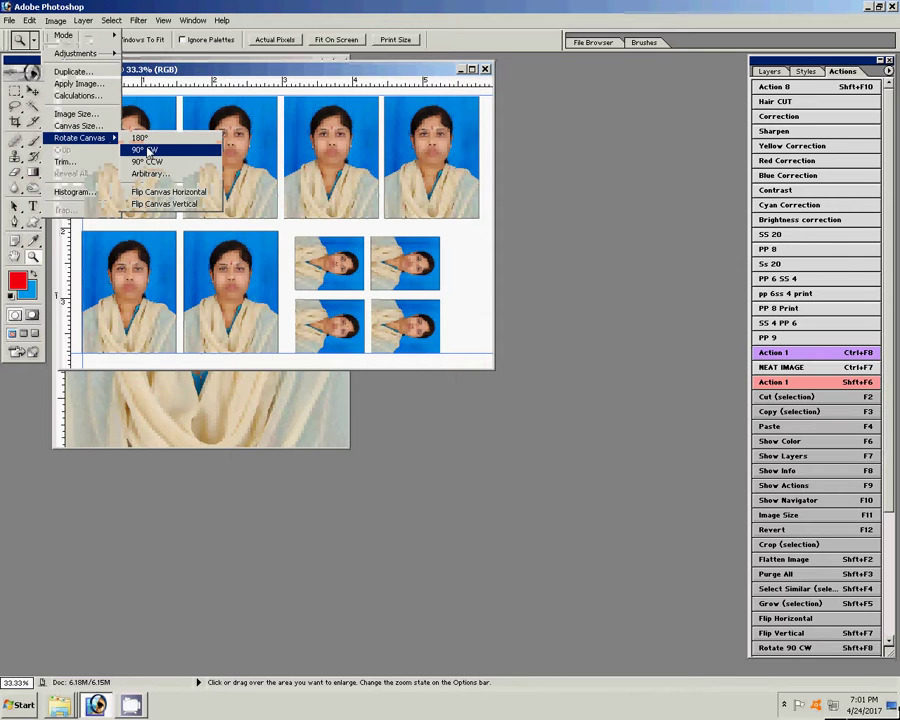
left_click(148, 151)
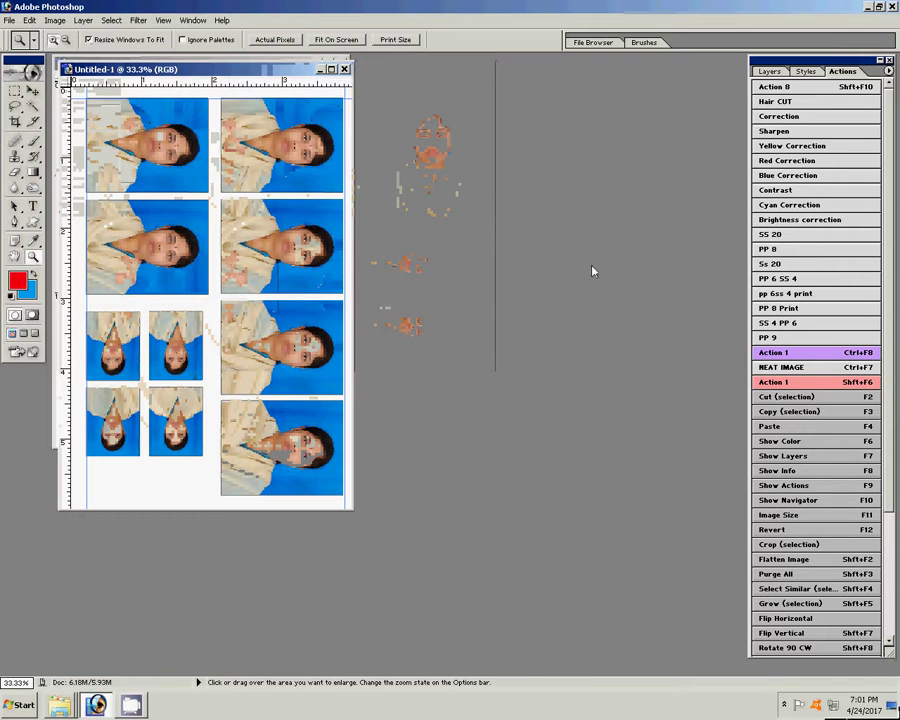
left_click(11, 21)
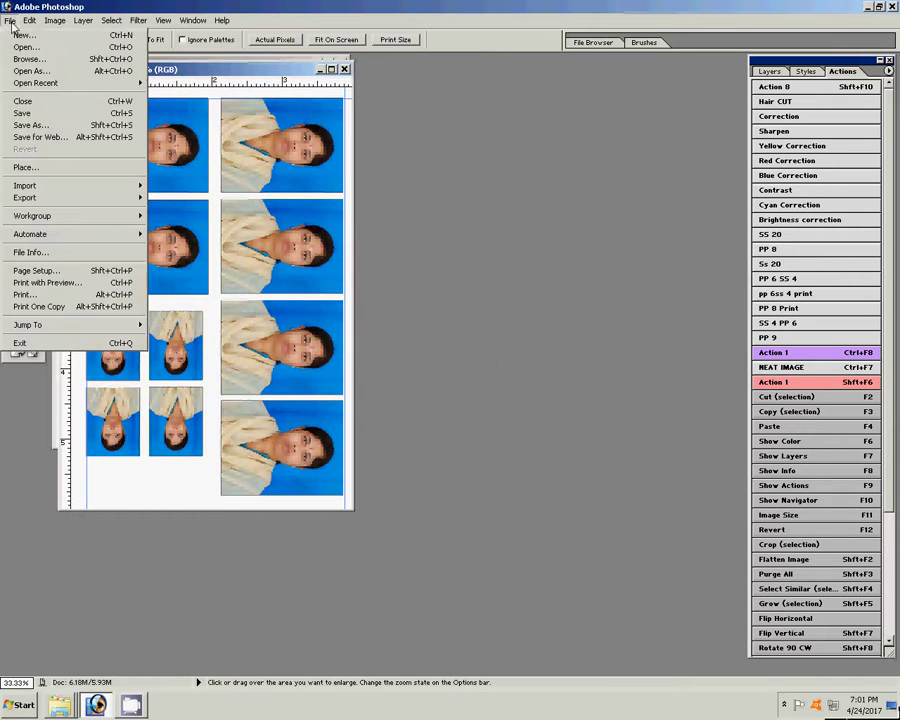
Step: Print Untitled-1 with Scale to Fit Media as one copy on the HiTi S420
left_click(47, 282)
left_click(421, 183)
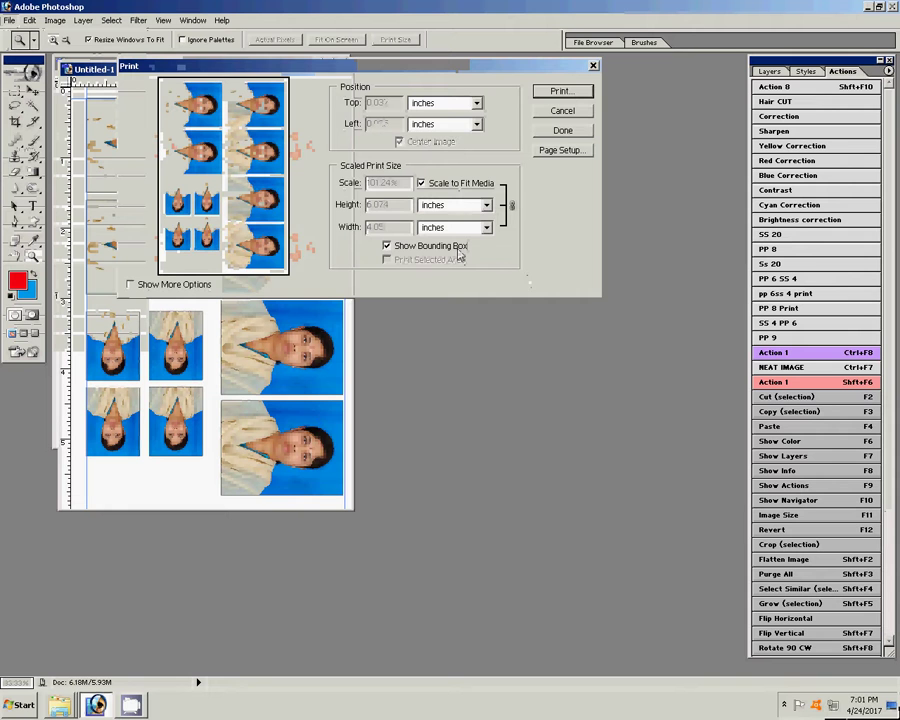
left_click(569, 94)
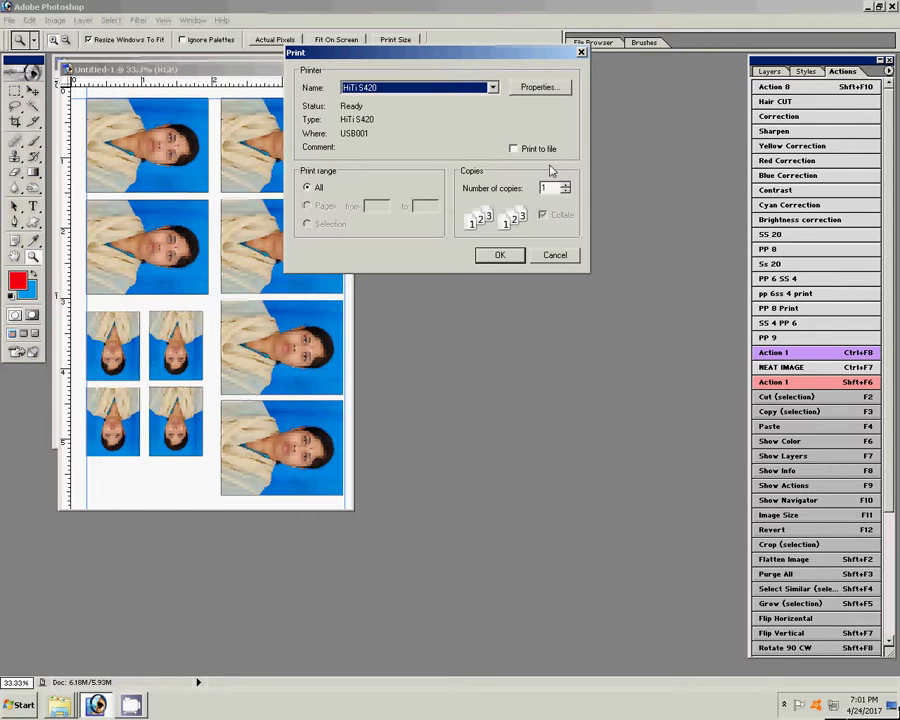
left_click(492, 255)
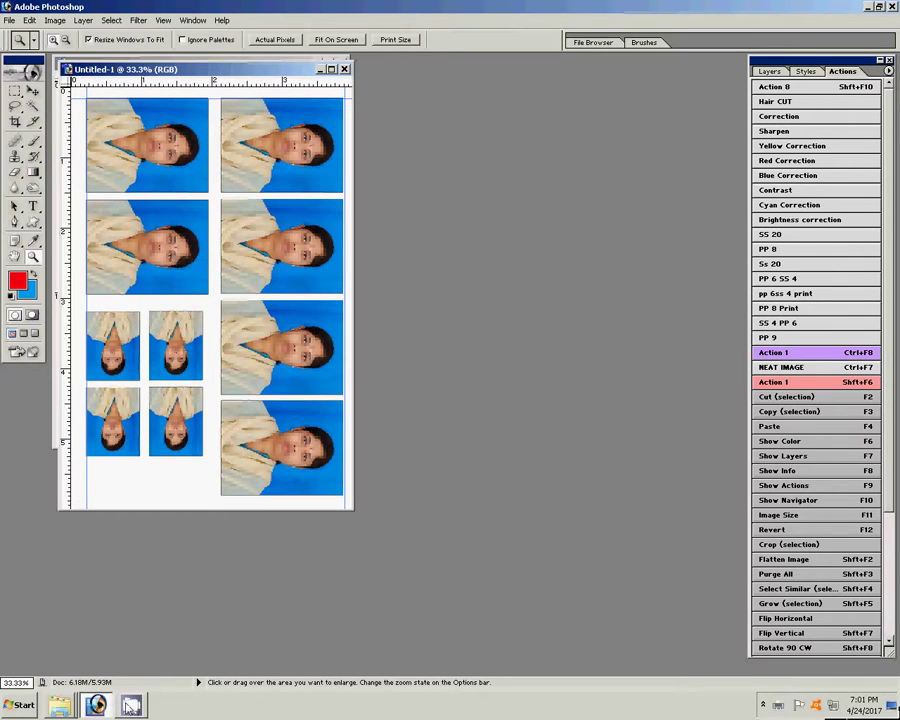
left_click(131, 705)
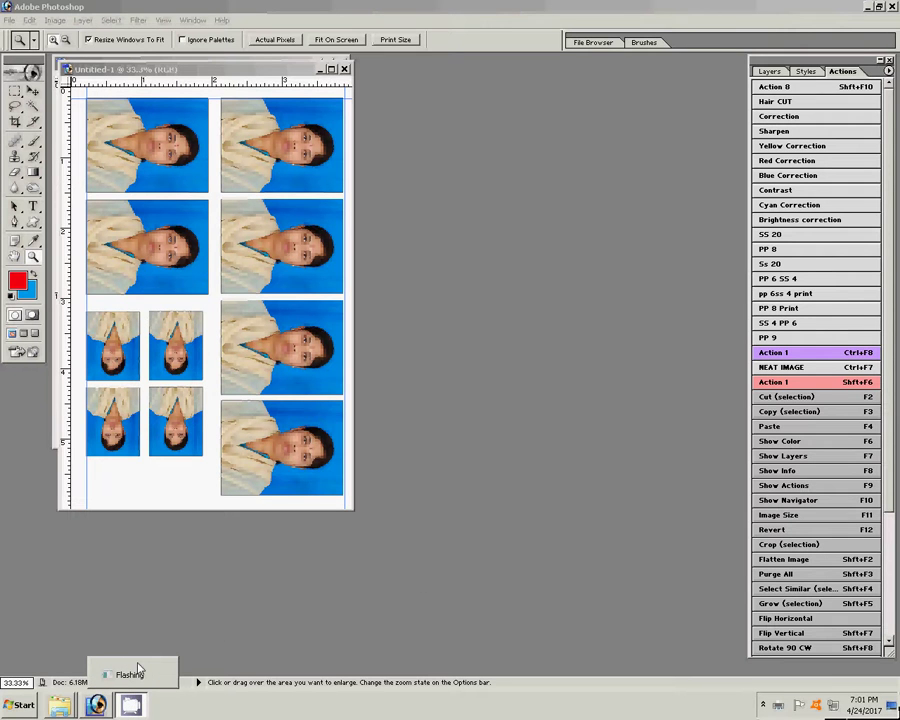
left_click(763, 705)
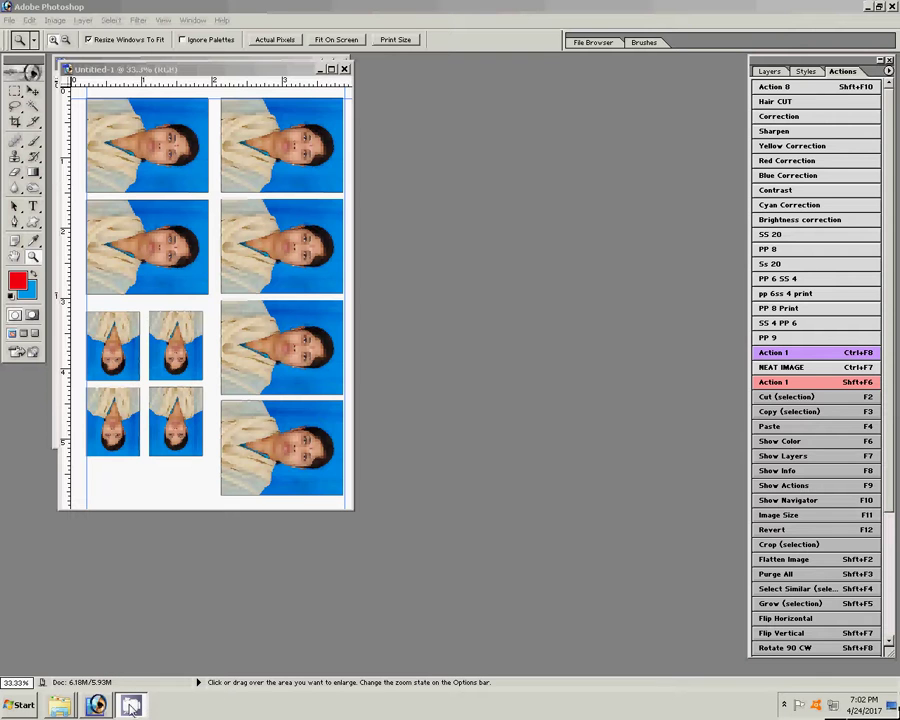
key("alt+Tab")
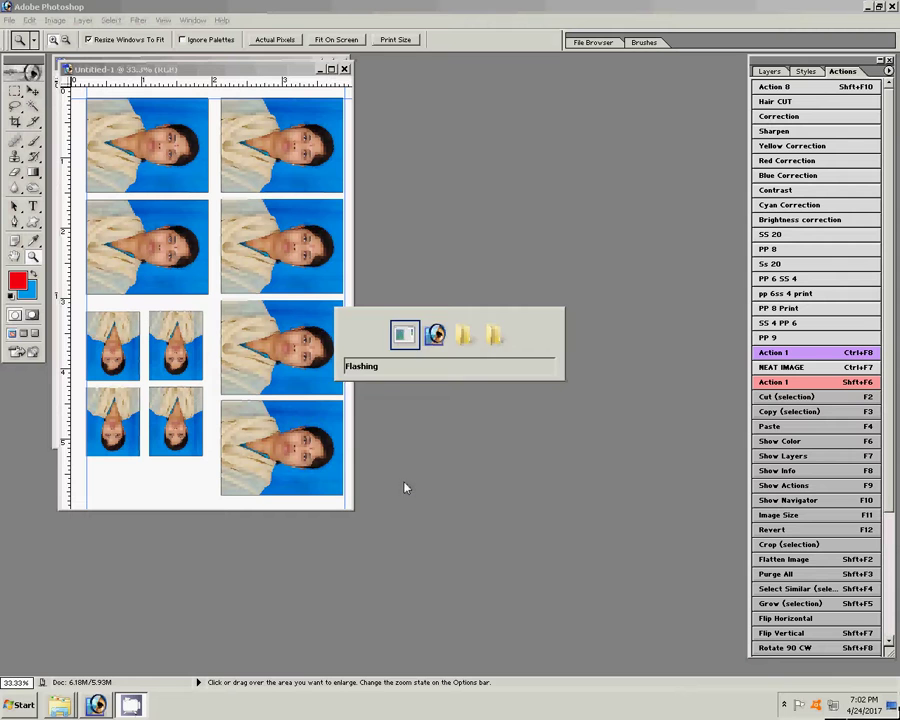
key("alt+Tab")
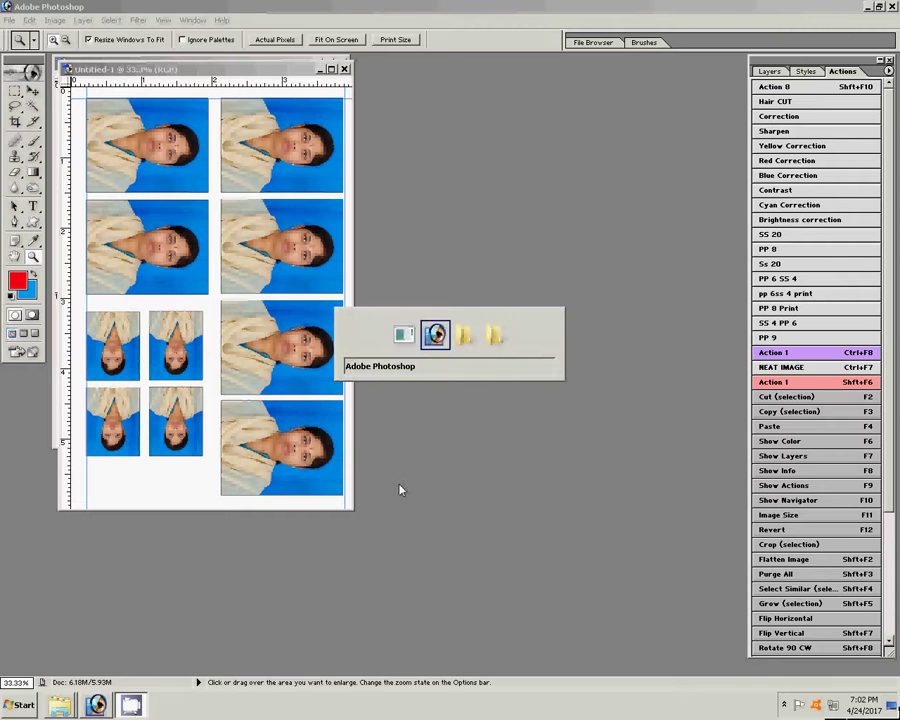
key("Tab")
key("Tab")
key("Tab")
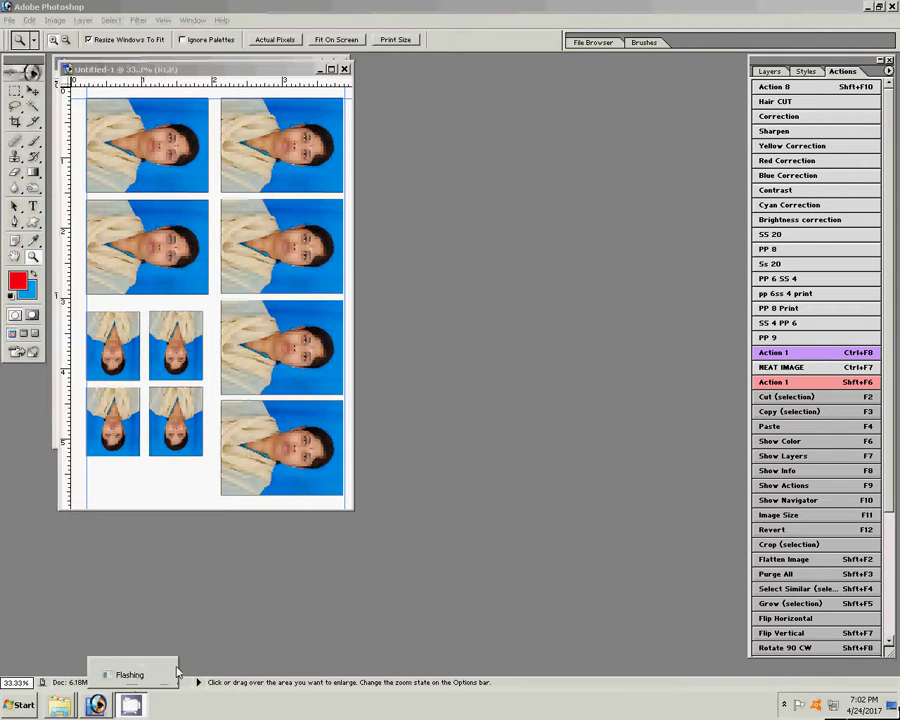
left_click(783, 705)
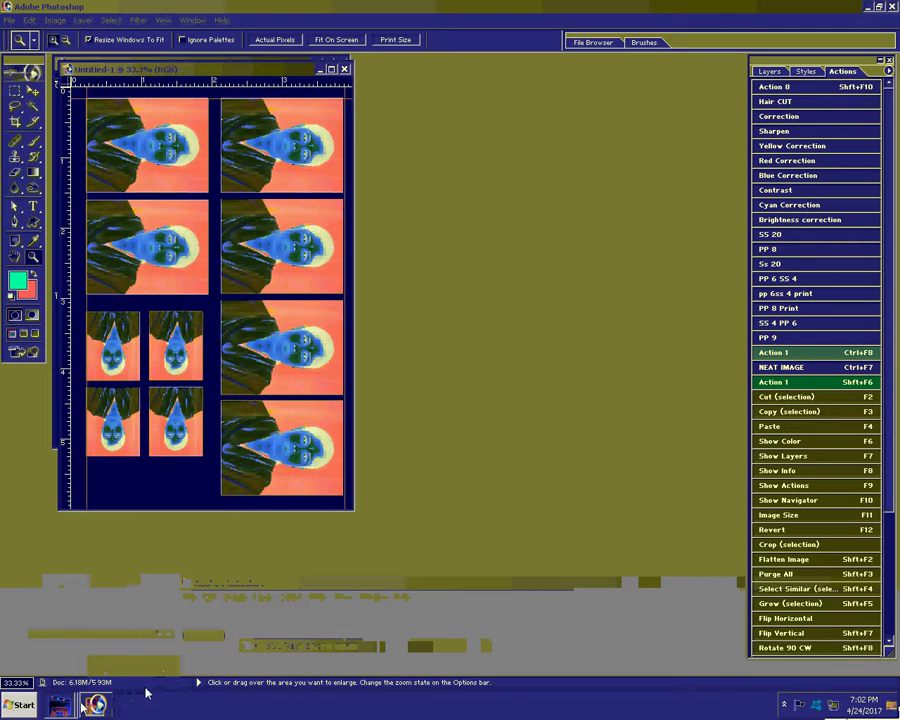
left_click(785, 705)
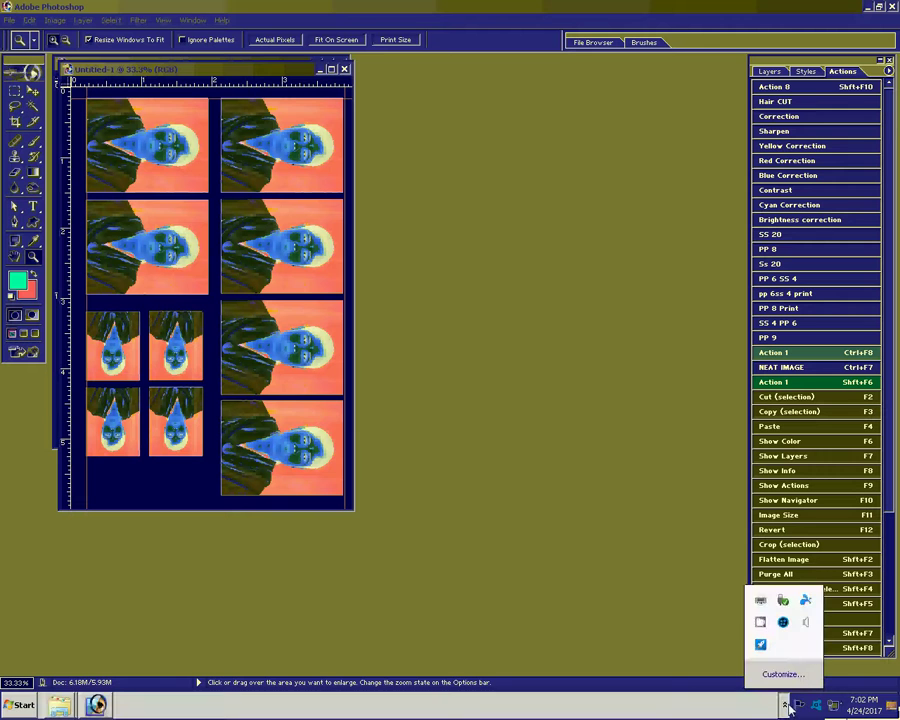